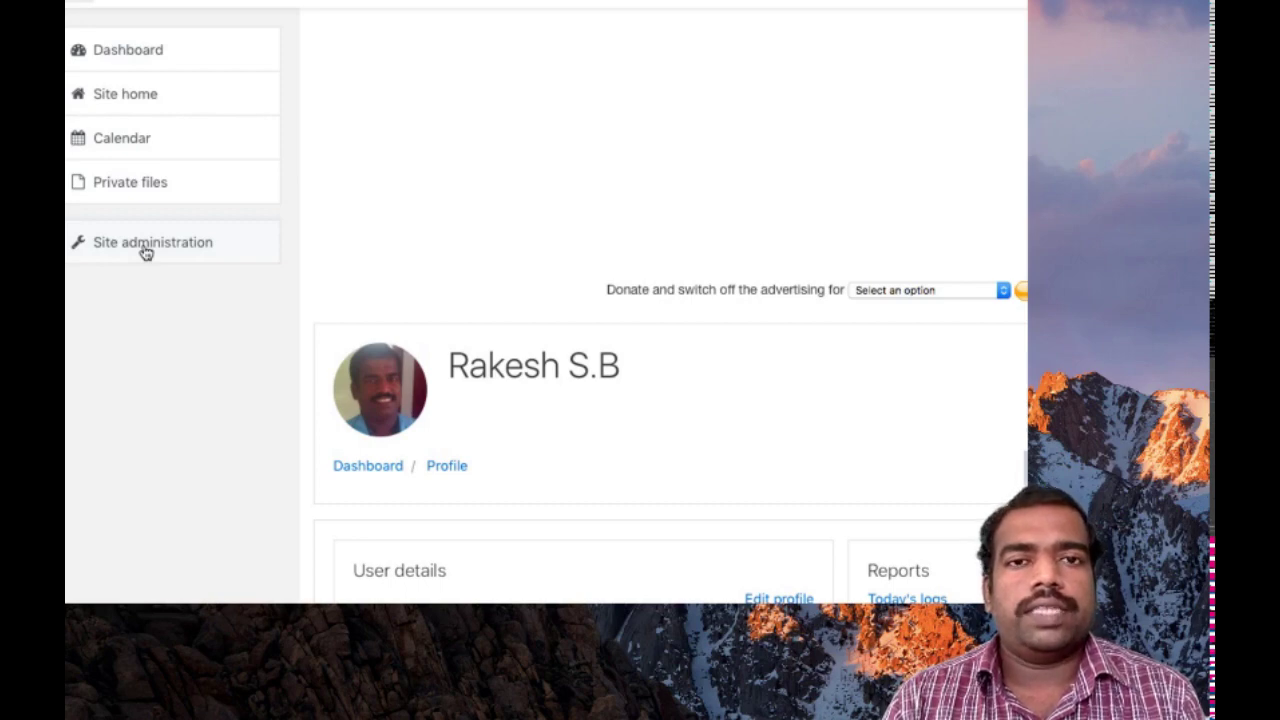
Step: Open Site administration and look over its Notifications, Advanced features and Analytics links
left_click(144, 251)
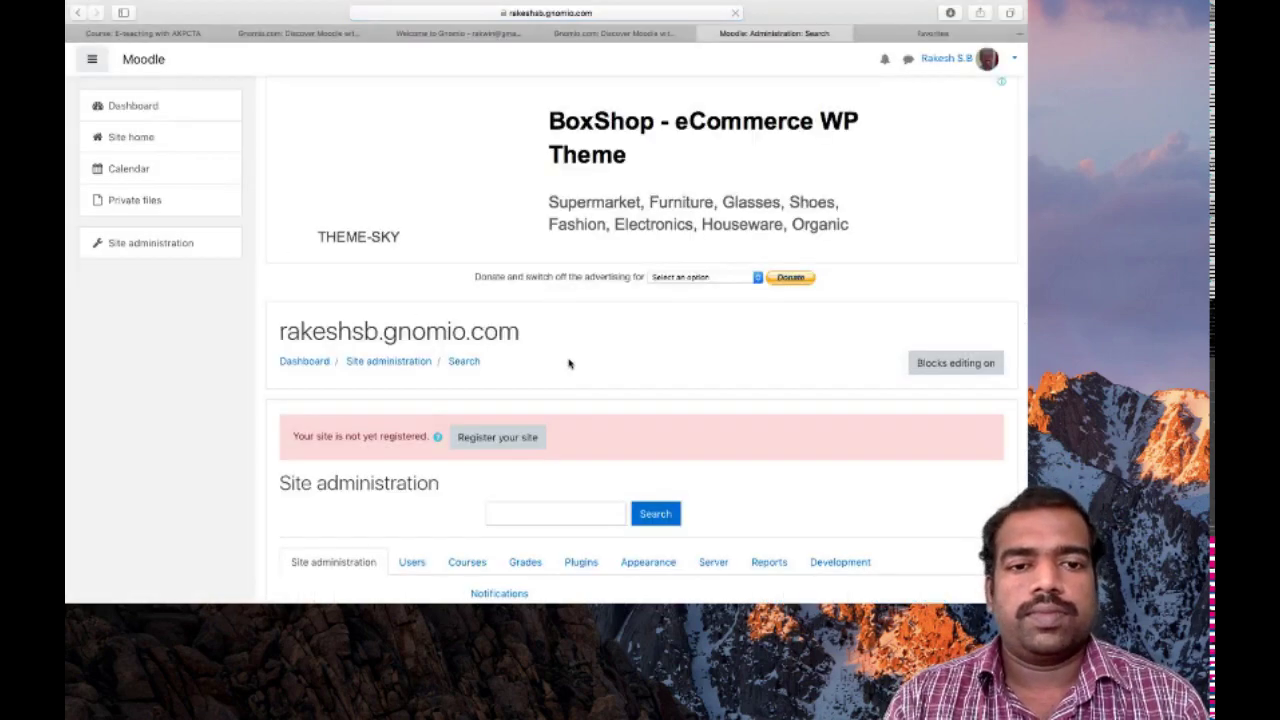
scroll(568, 363, "down", 3)
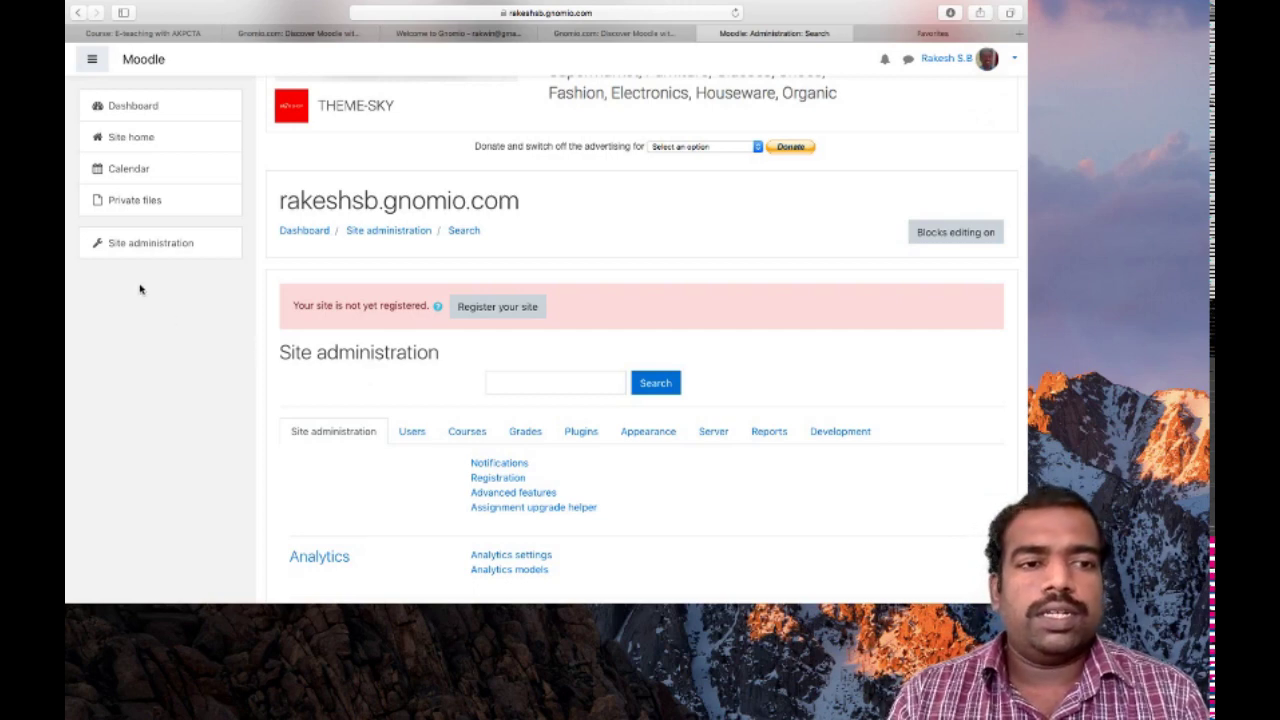
scroll(440, 372, "down", 2)
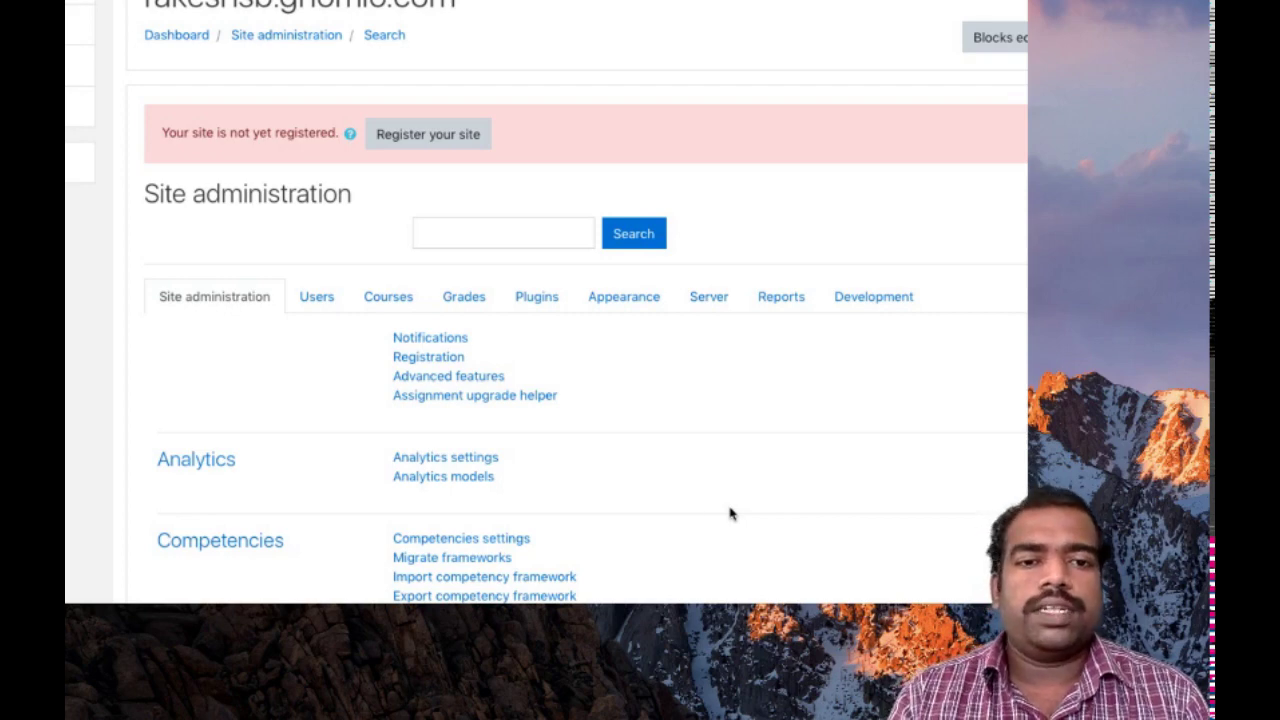
Step: From the Courses tab, open 'Manage courses and categories' to view the empty Miscellaneous category
left_click(388, 304)
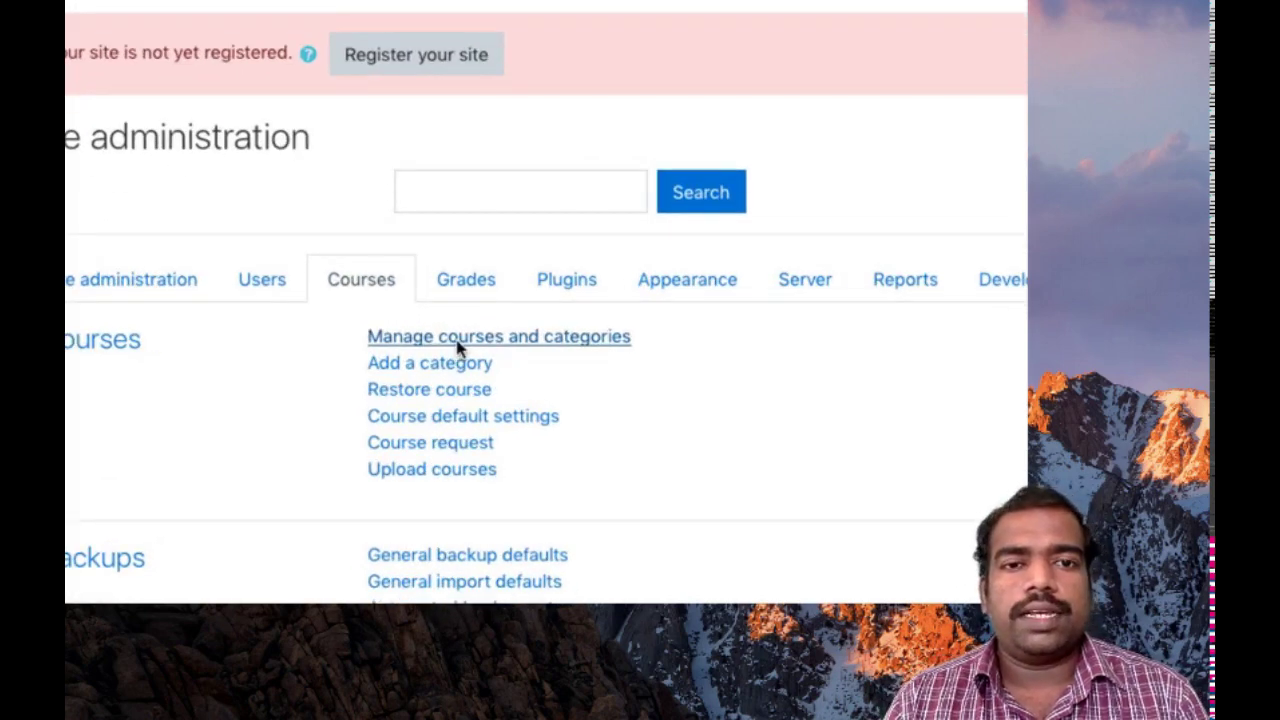
left_click(457, 345)
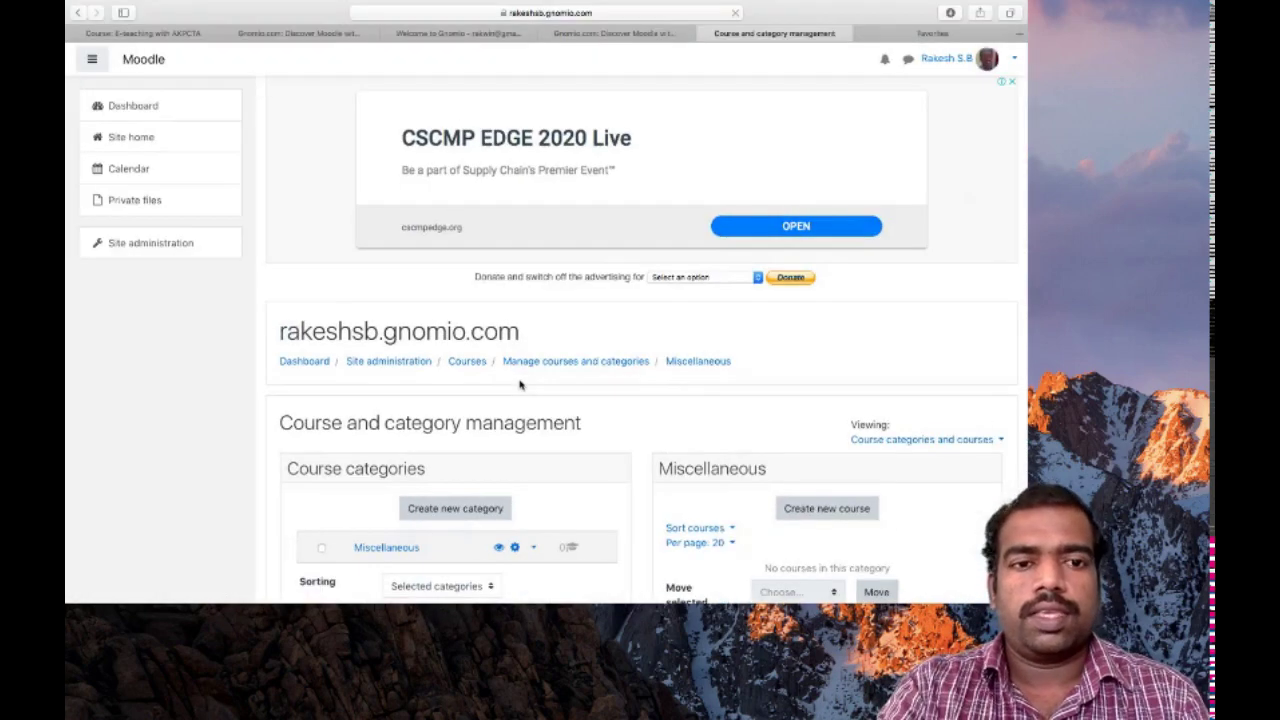
scroll(519, 385, "down", 3)
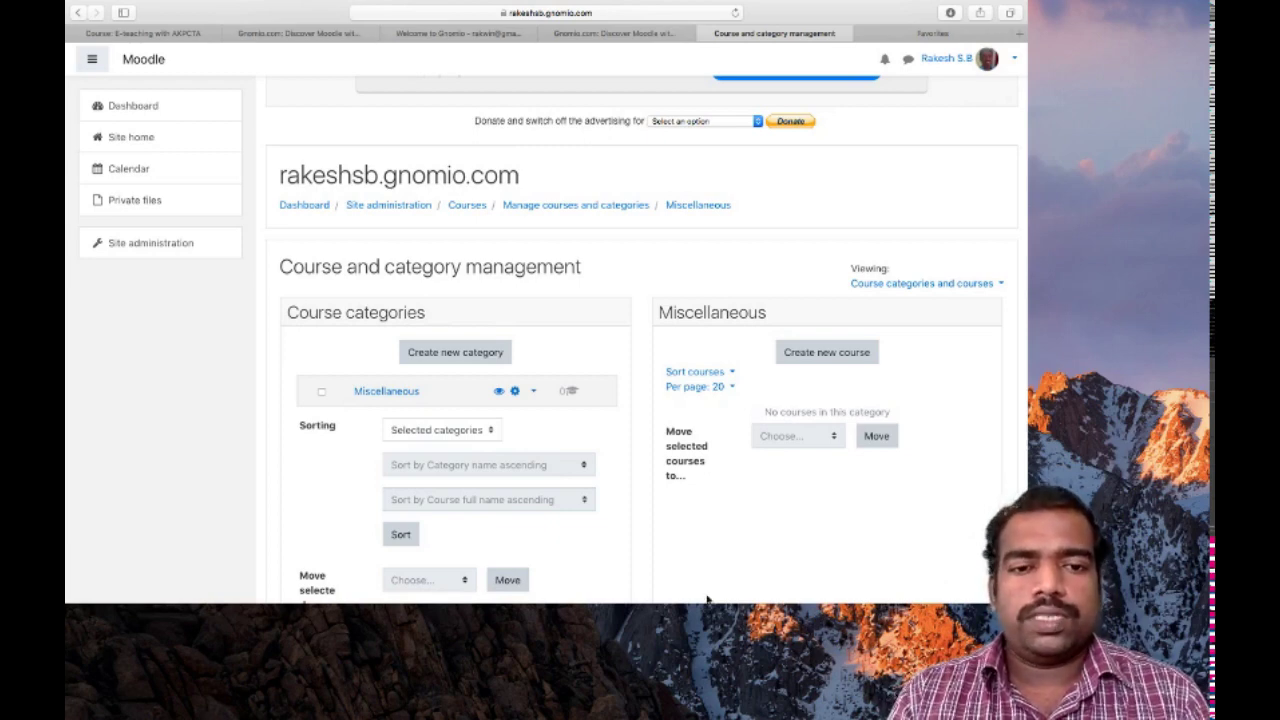
Step: Start a new course in Miscellaneous with the full name 'MOODLE trial'
left_click(321, 392)
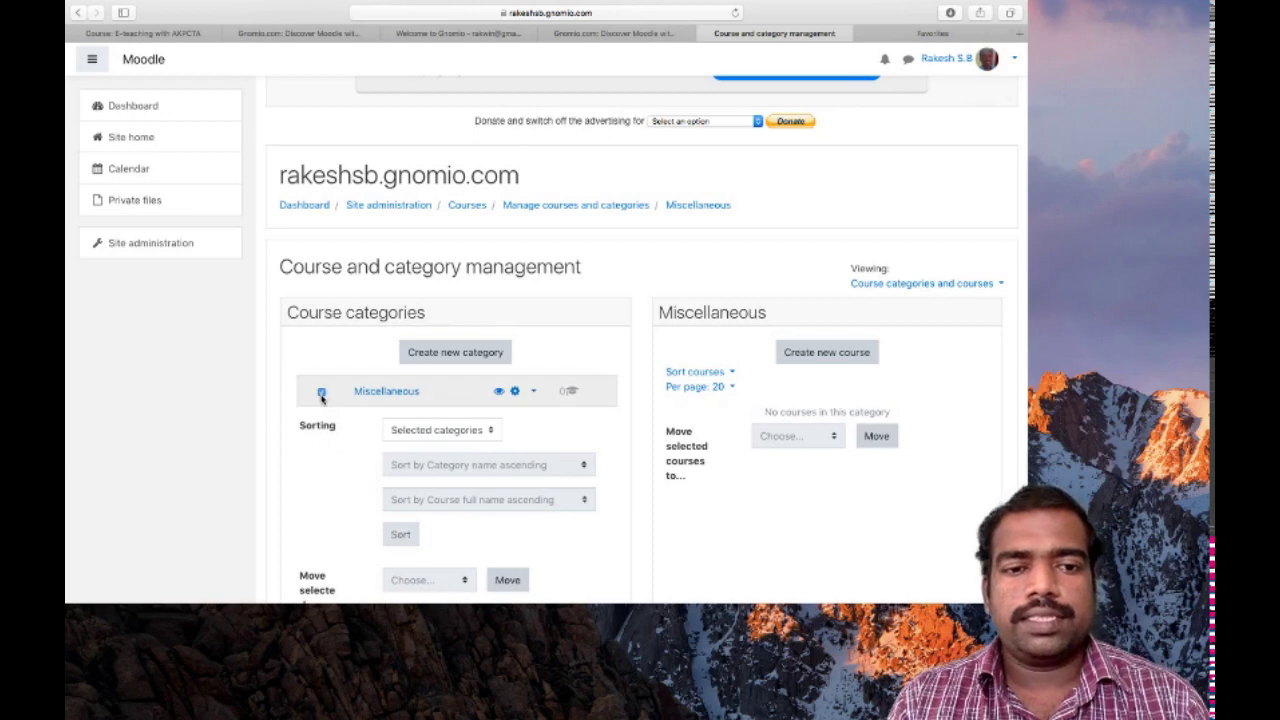
left_click(819, 357)
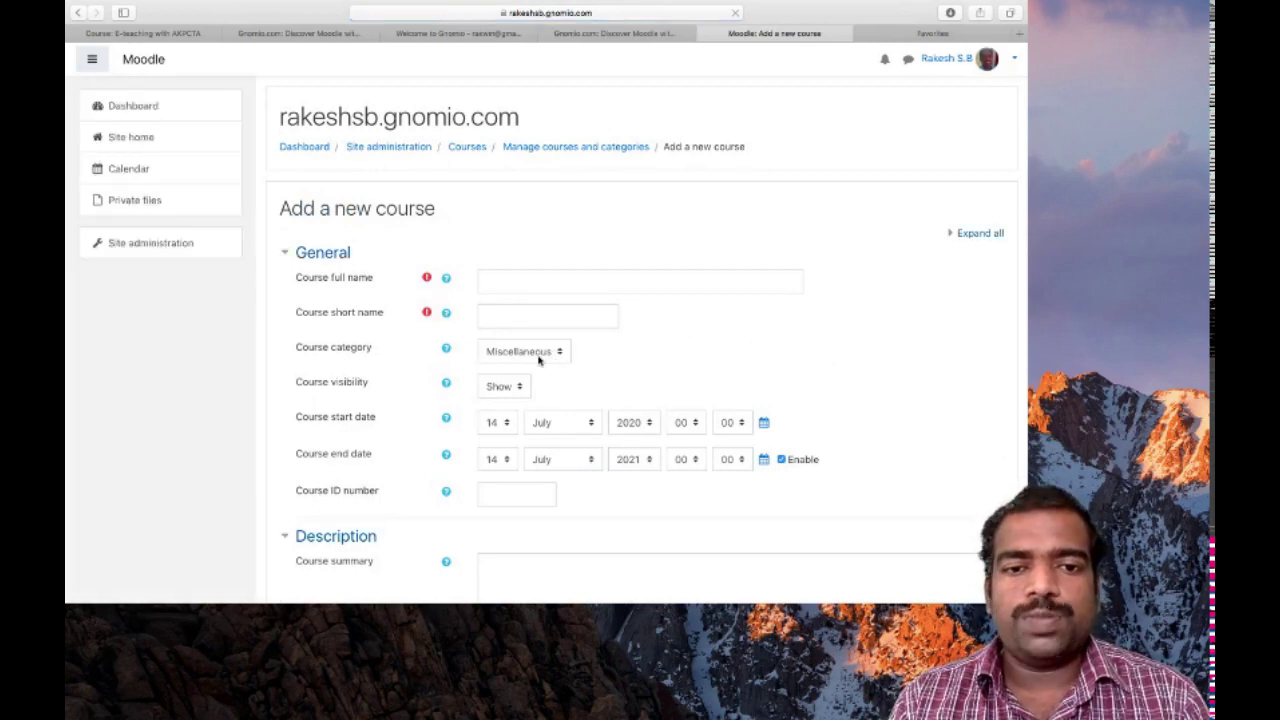
left_click(503, 290)
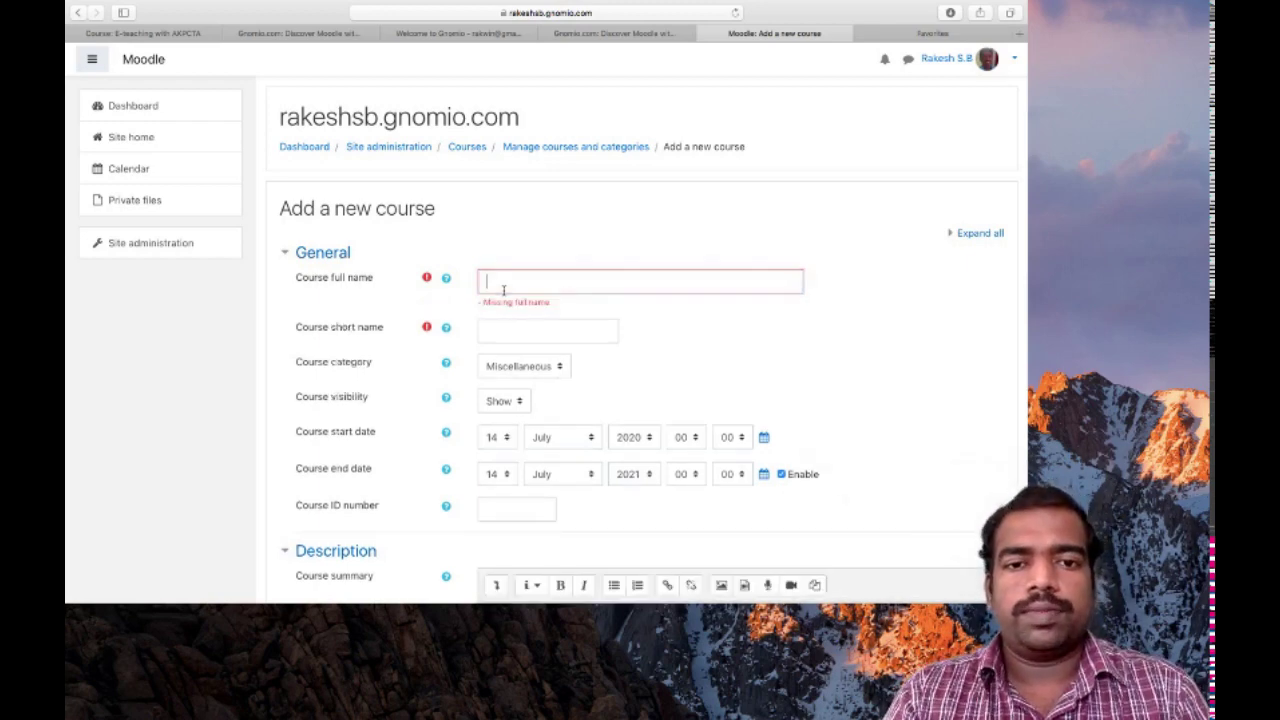
type("MOODLE trial")
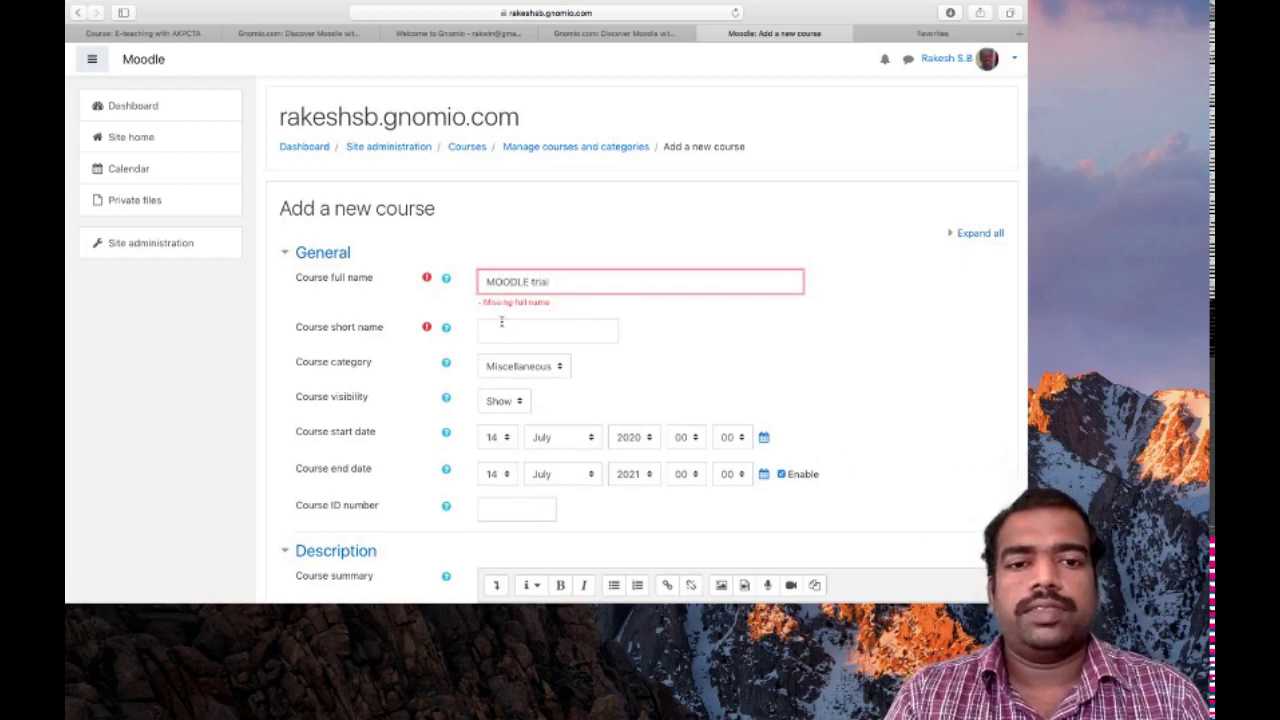
Step: Copy 'MOODLE trial' from the full name into the course short name
left_click(503, 333)
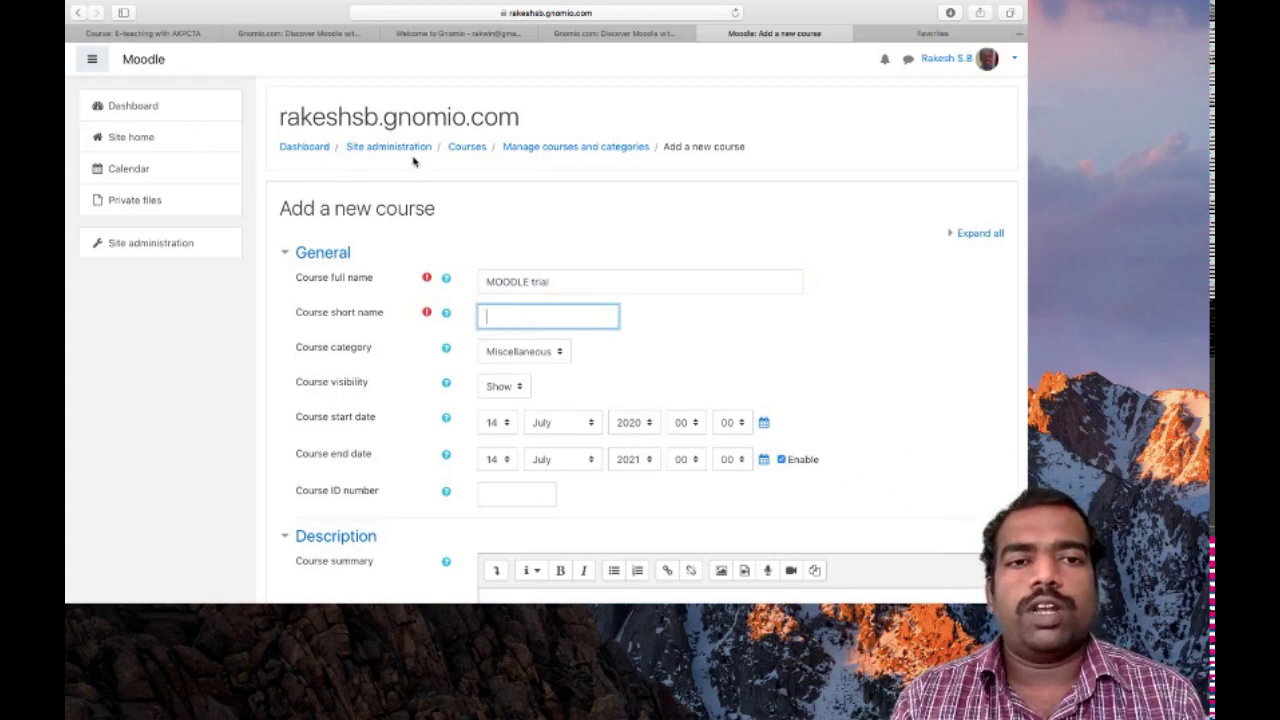
left_click_drag(563, 277, 470, 272)
key("super+c")
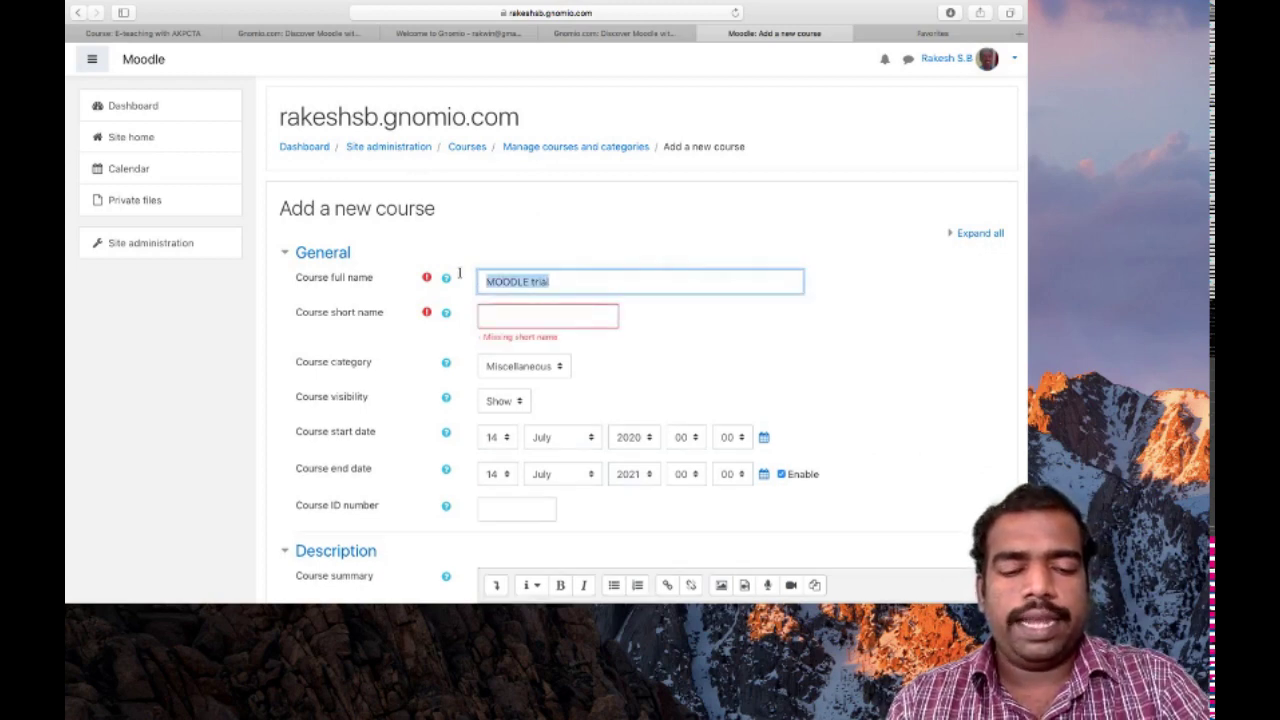
left_click(498, 310)
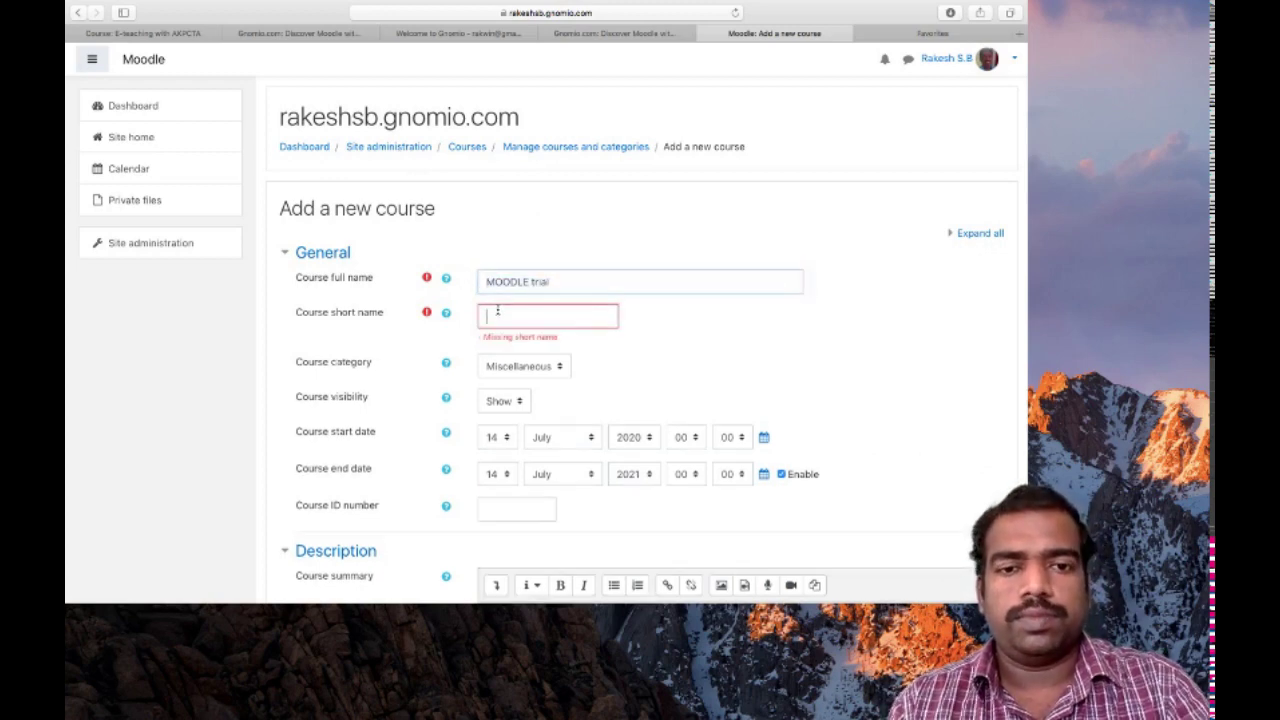
key("super+v")
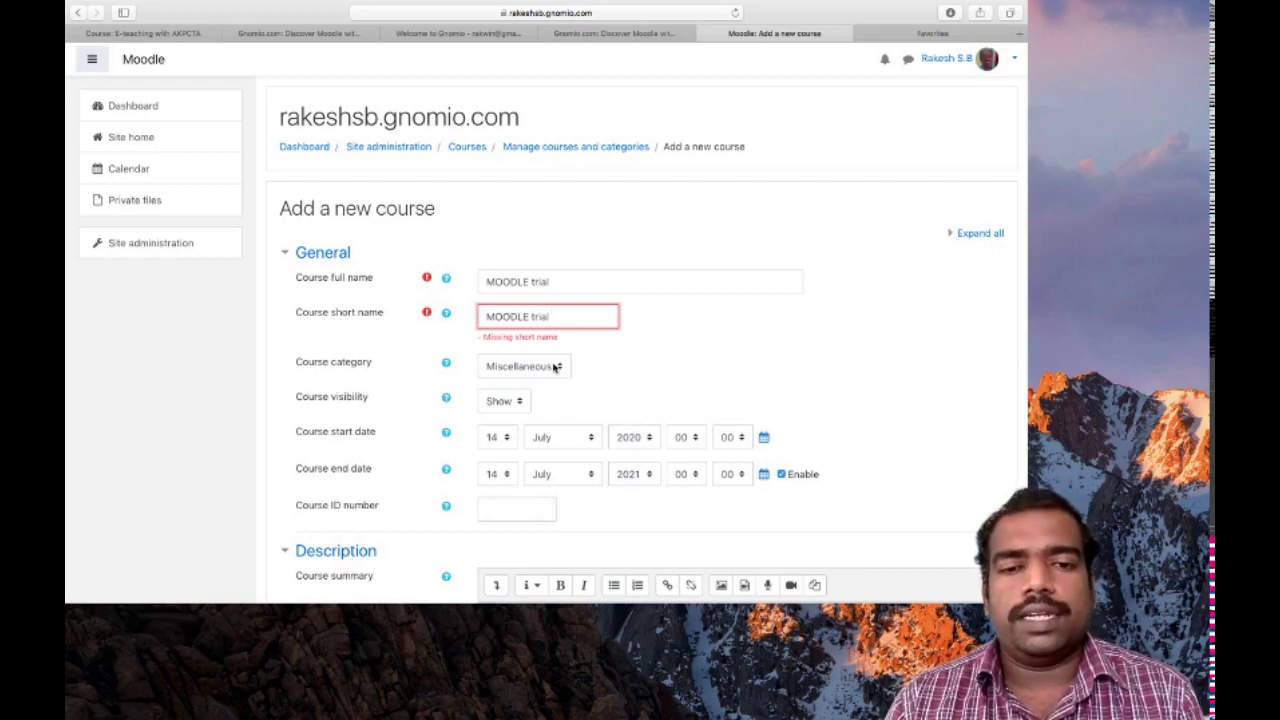
scroll(555, 368, "down", 2)
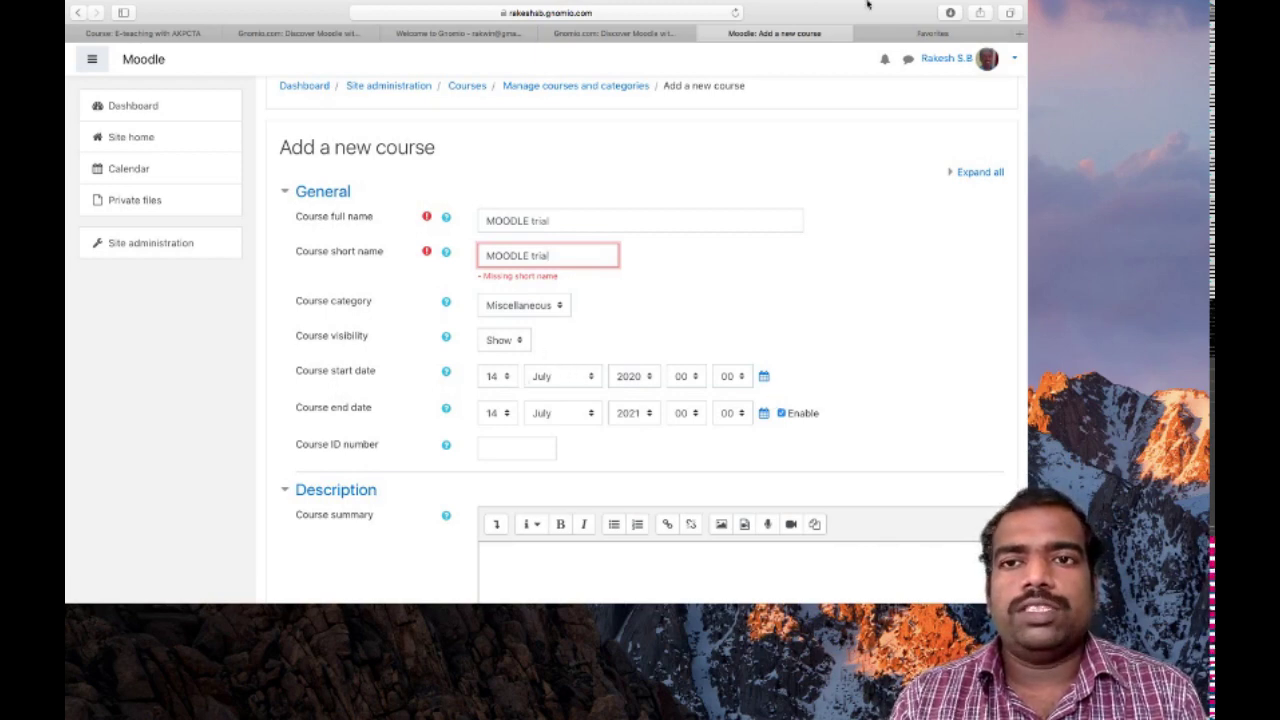
Step: Set the course start day to 12 July 2020, keeping the end date enabled
left_click(506, 376)
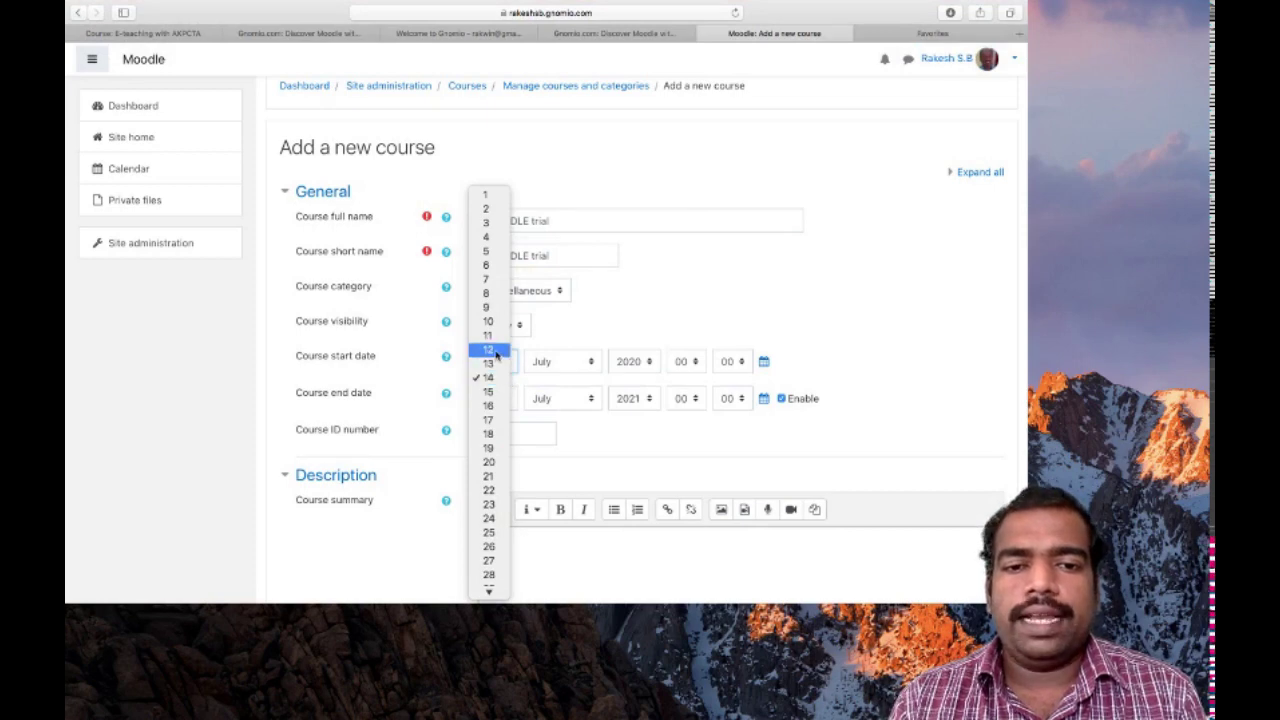
left_click(489, 350)
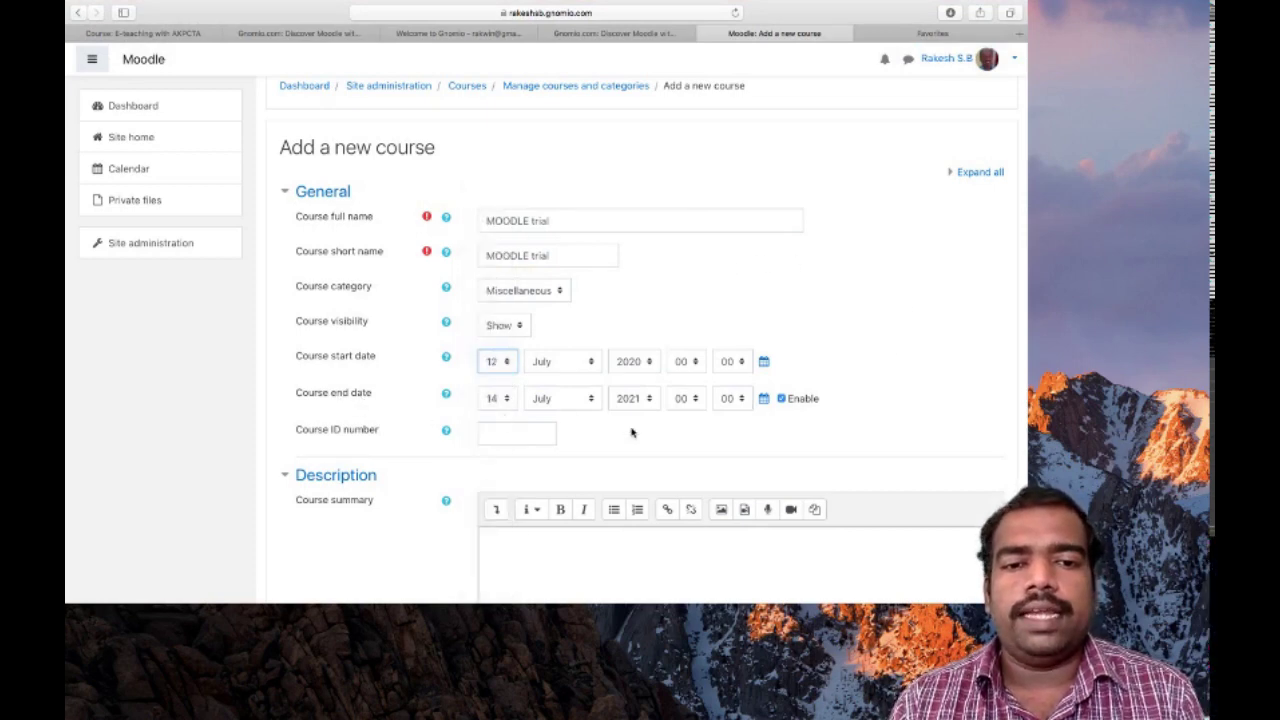
left_click(781, 399)
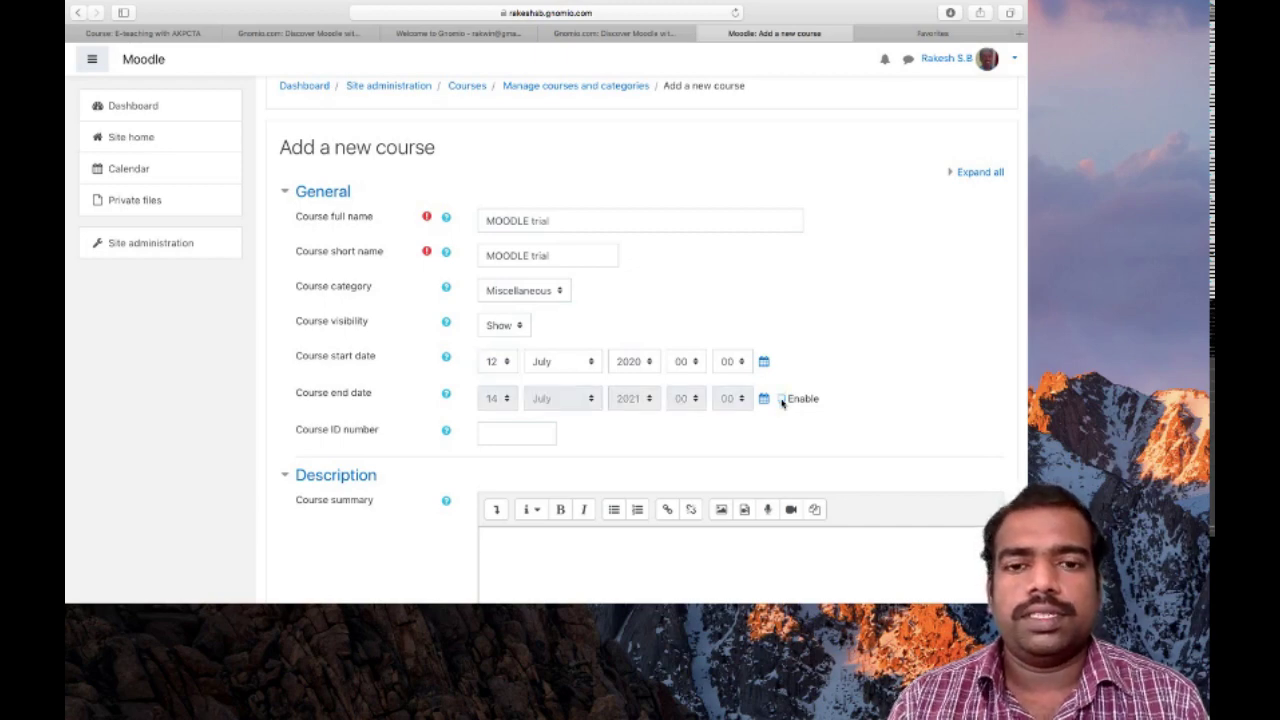
left_click(781, 399)
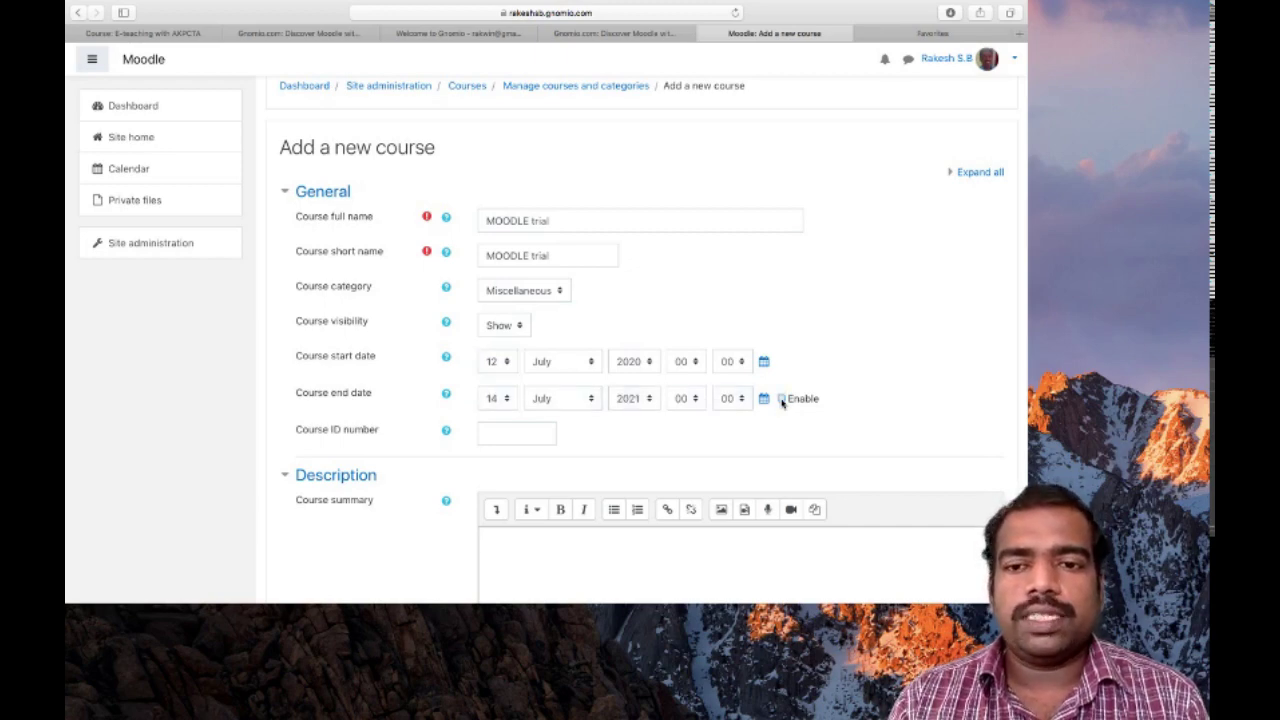
scroll(782, 402, "down", 2)
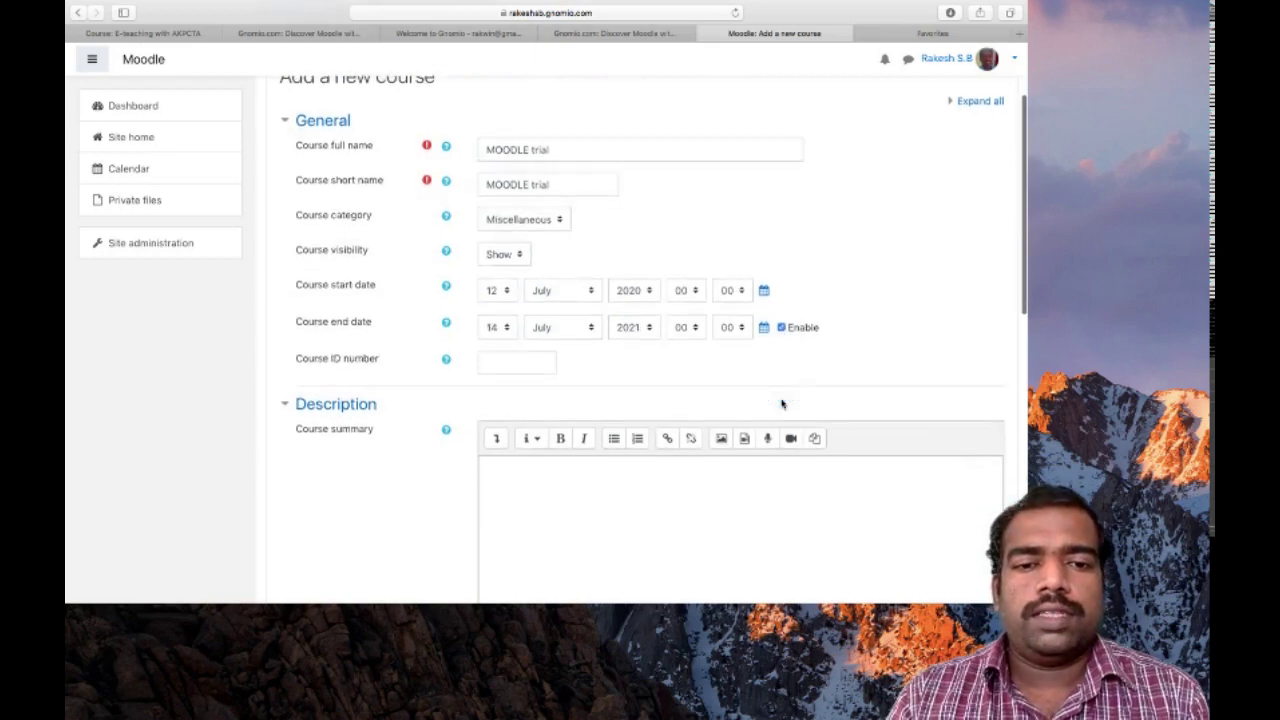
Step: Enter 'MOODLE trial web page' as the course summary
scroll(583, 371, "down", 3)
scroll(583, 371, "down", 2)
left_click(583, 371)
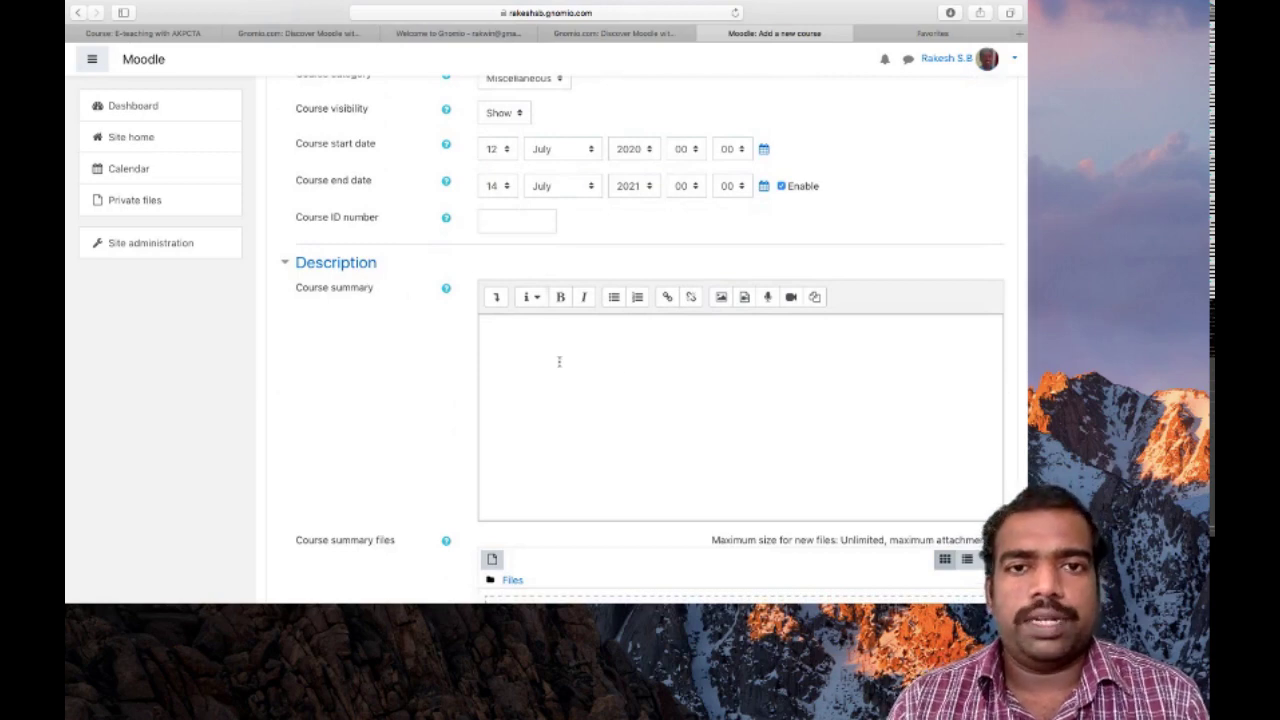
scroll(559, 361, "up", 2)
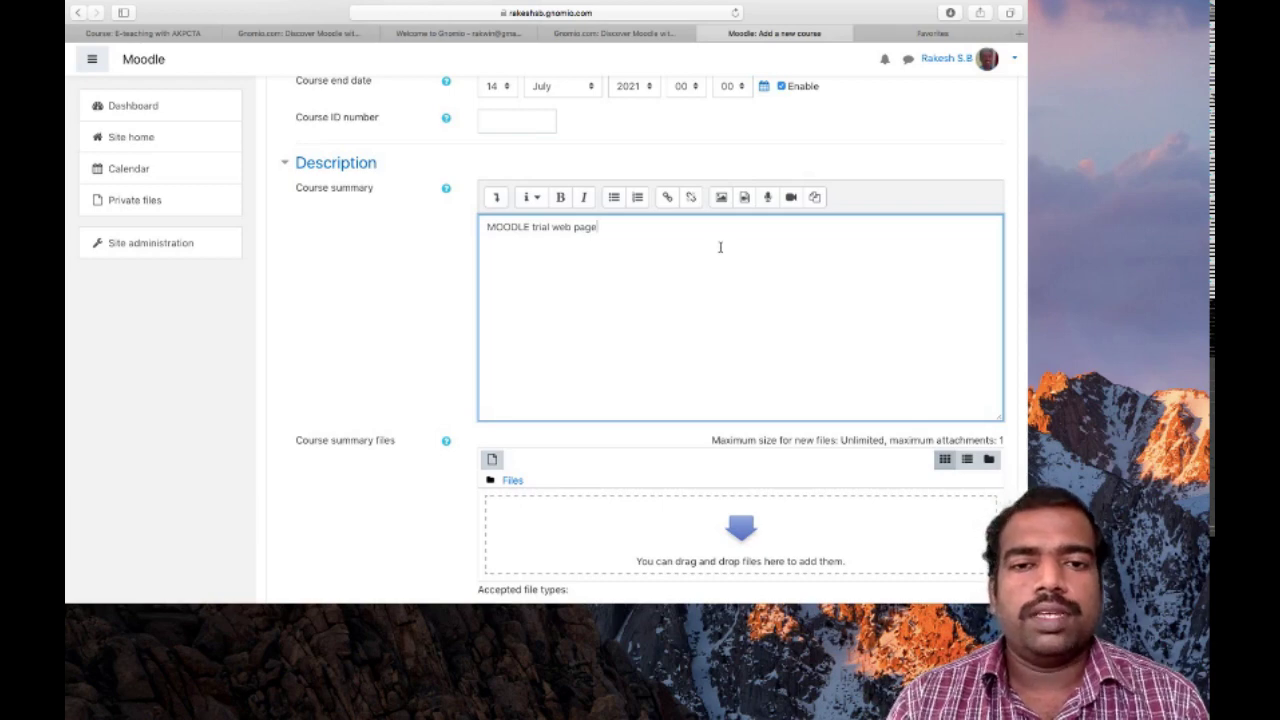
scroll(720, 247, "down", 2)
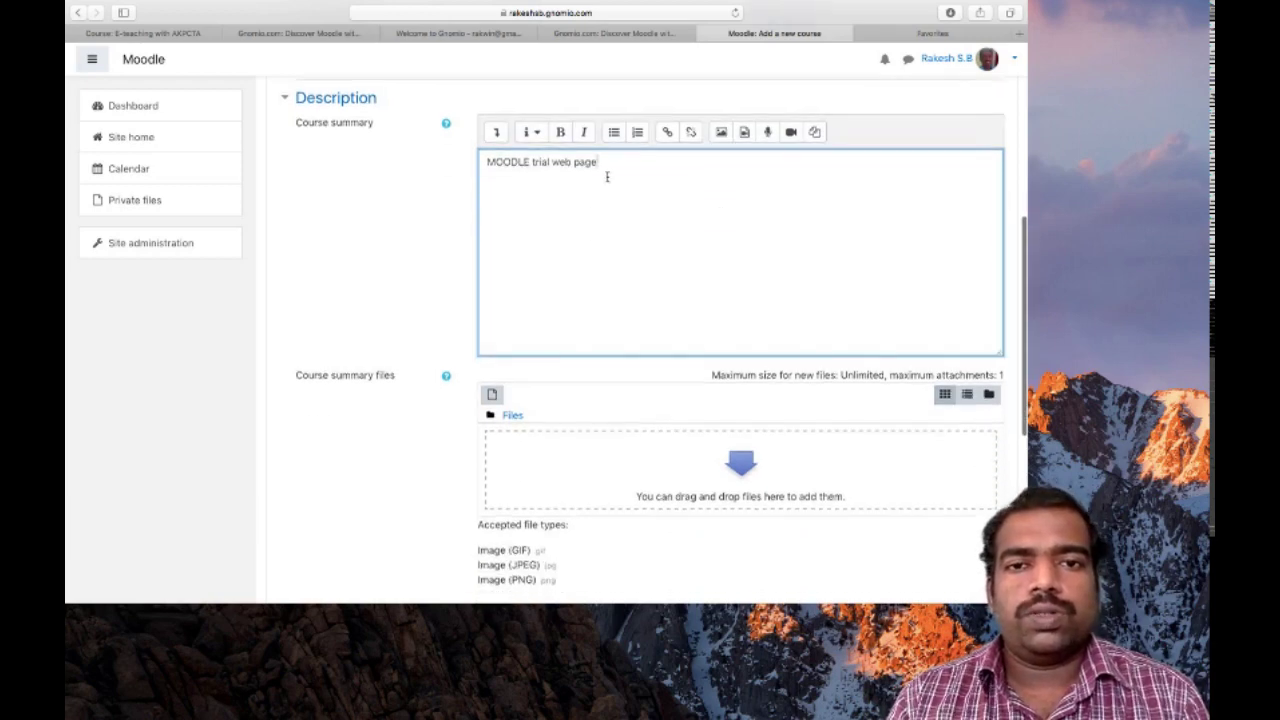
scroll(605, 168, "down", 5)
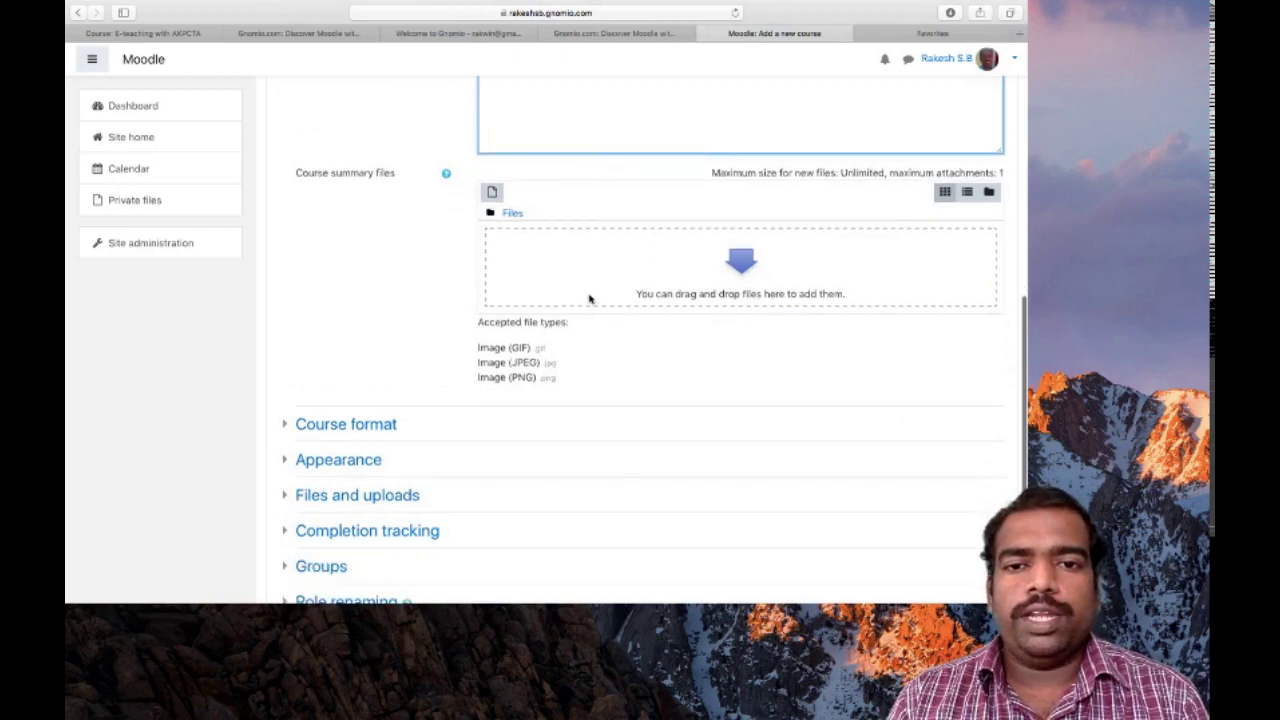
Step: Keep completion tracking enabled and save the course, displaying its Participants page
scroll(660, 280, "down", 1)
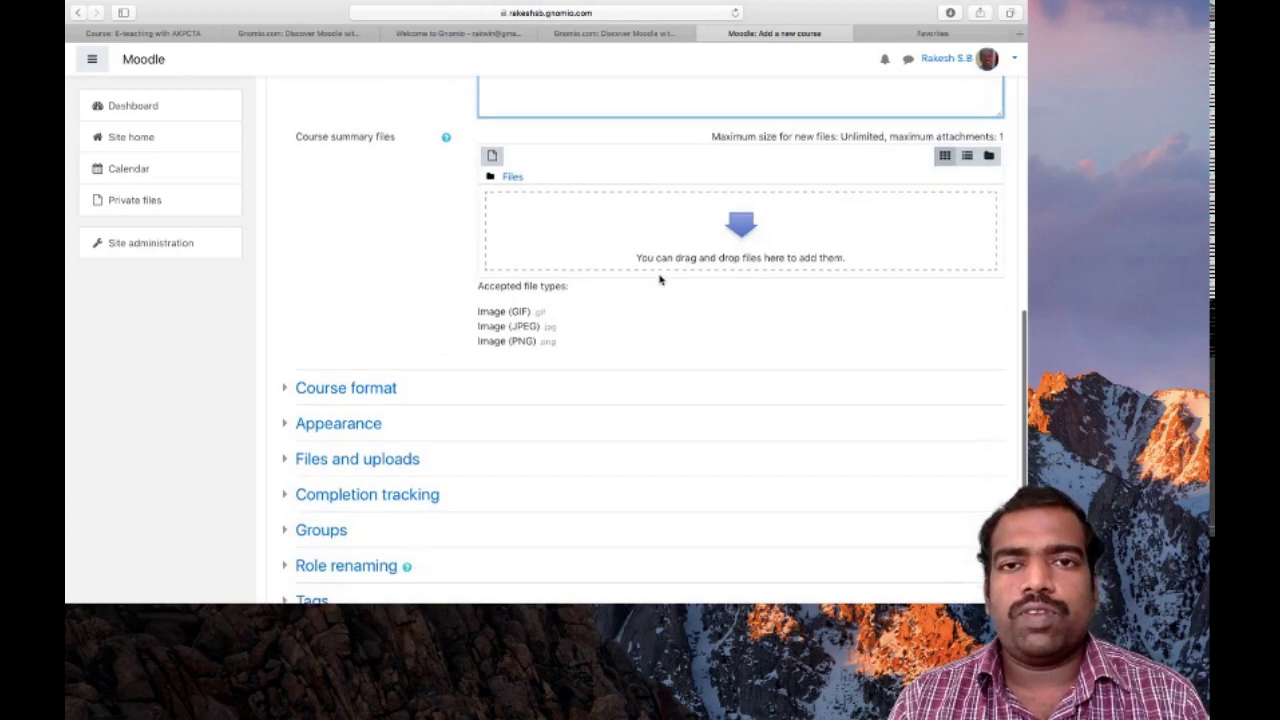
scroll(660, 280, "down", 2)
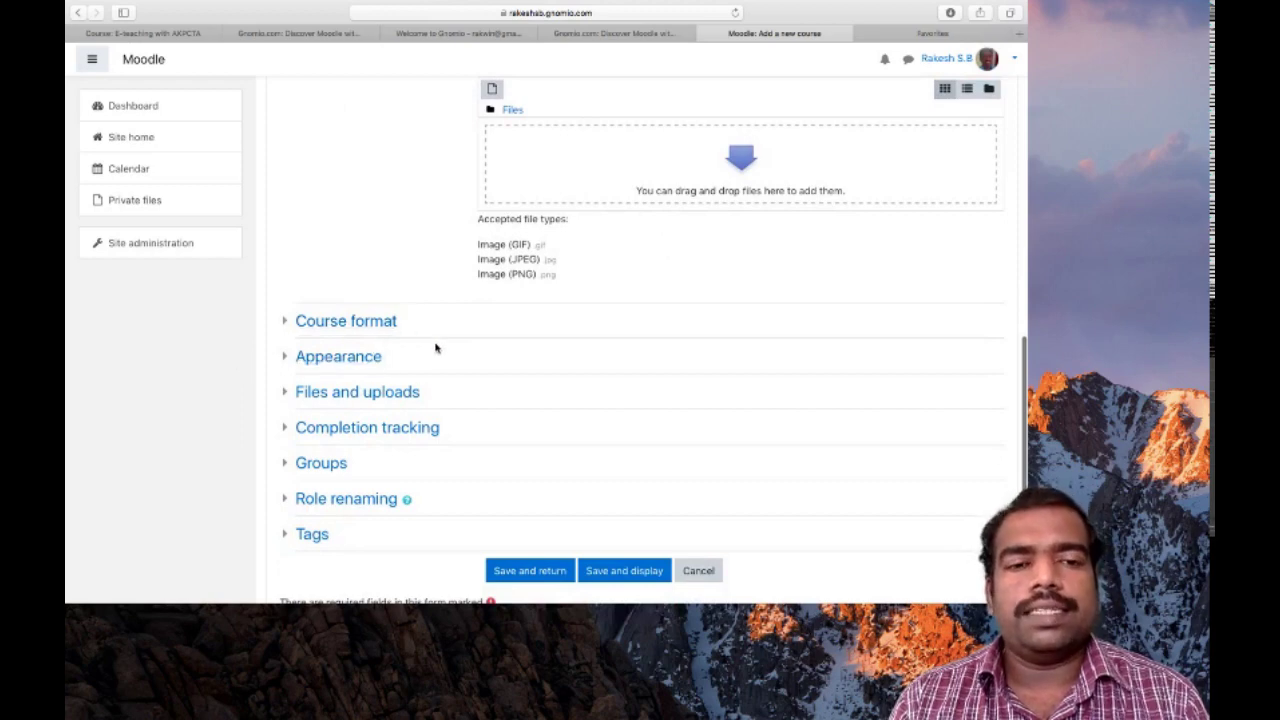
scroll(435, 347, "down", 1)
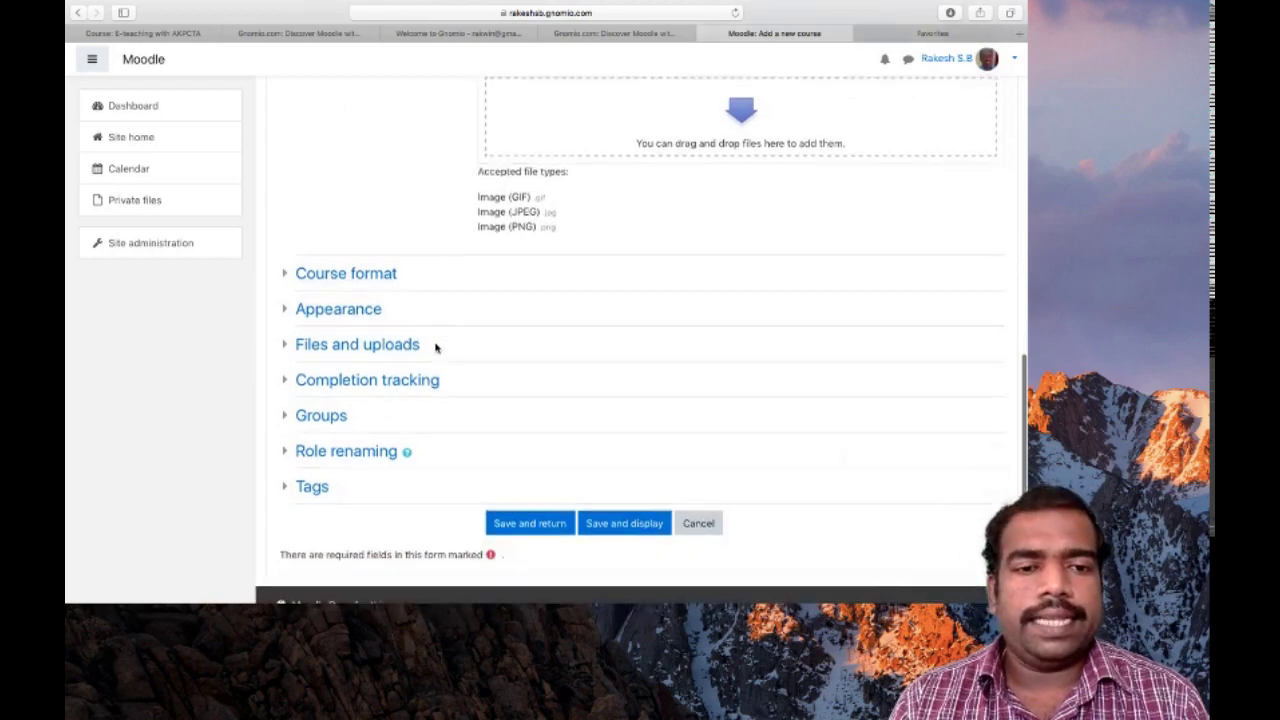
left_click(376, 376)
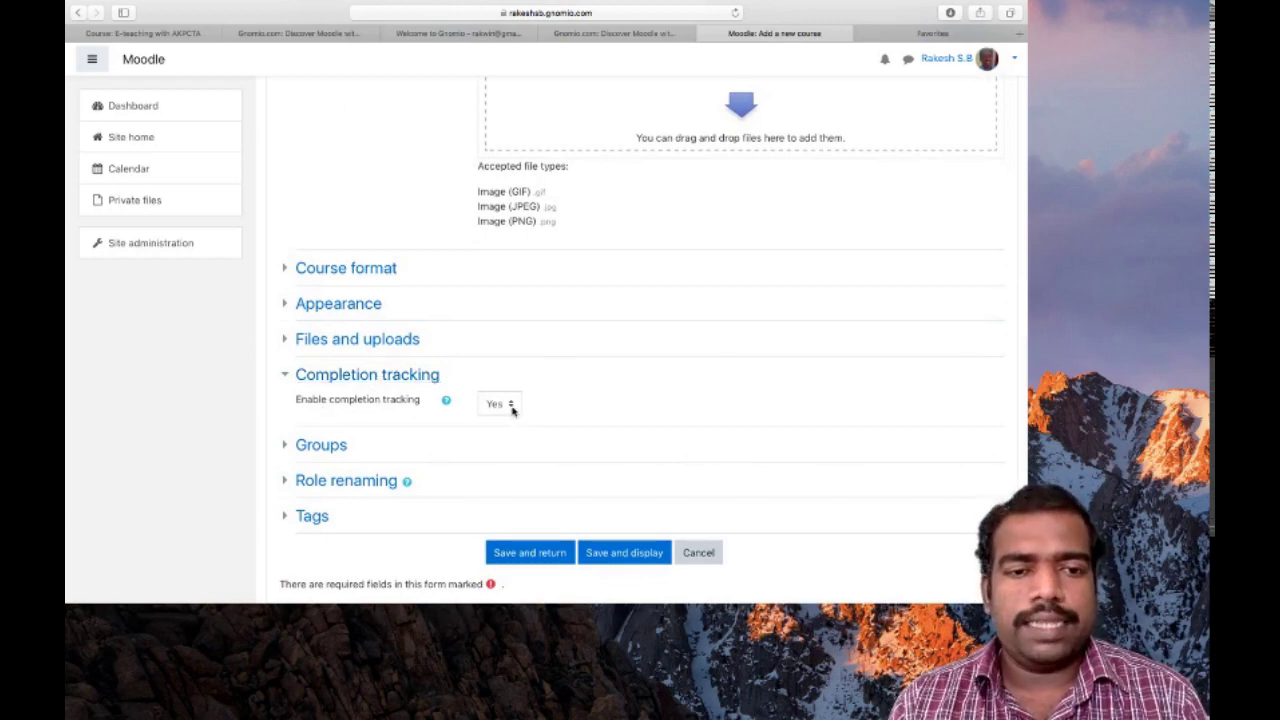
scroll(424, 441, "down", 2)
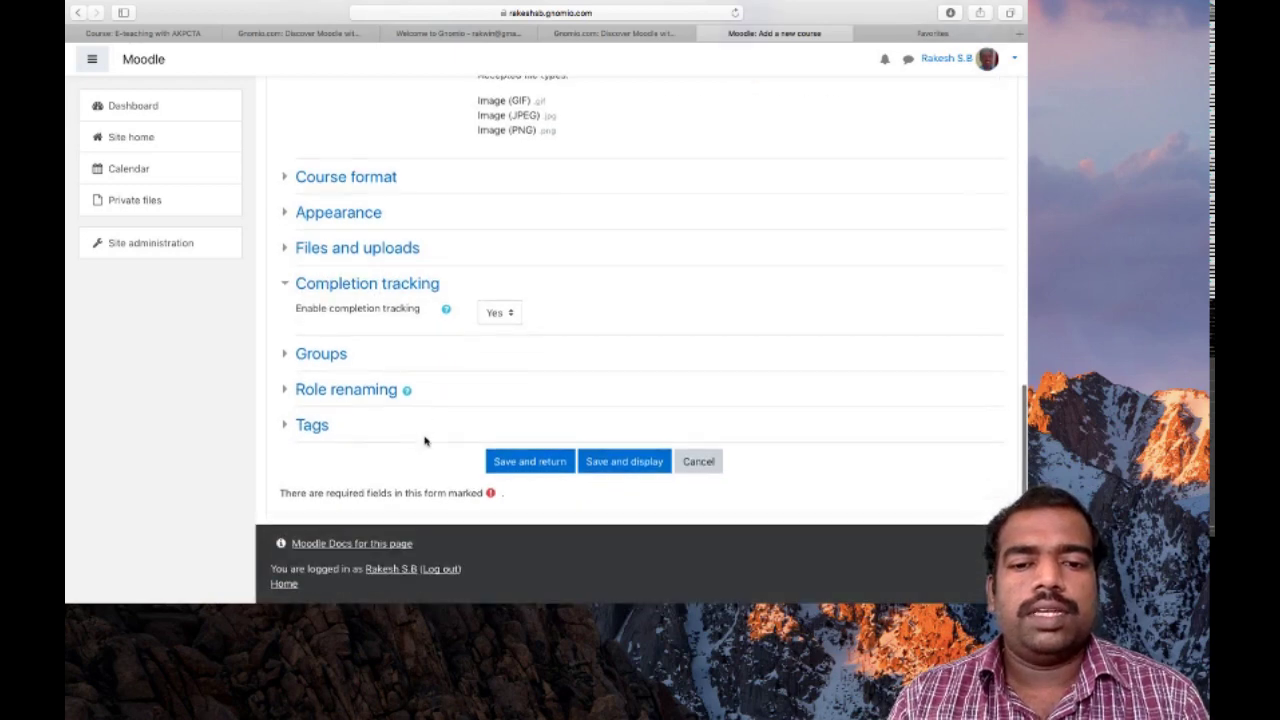
left_click(623, 461)
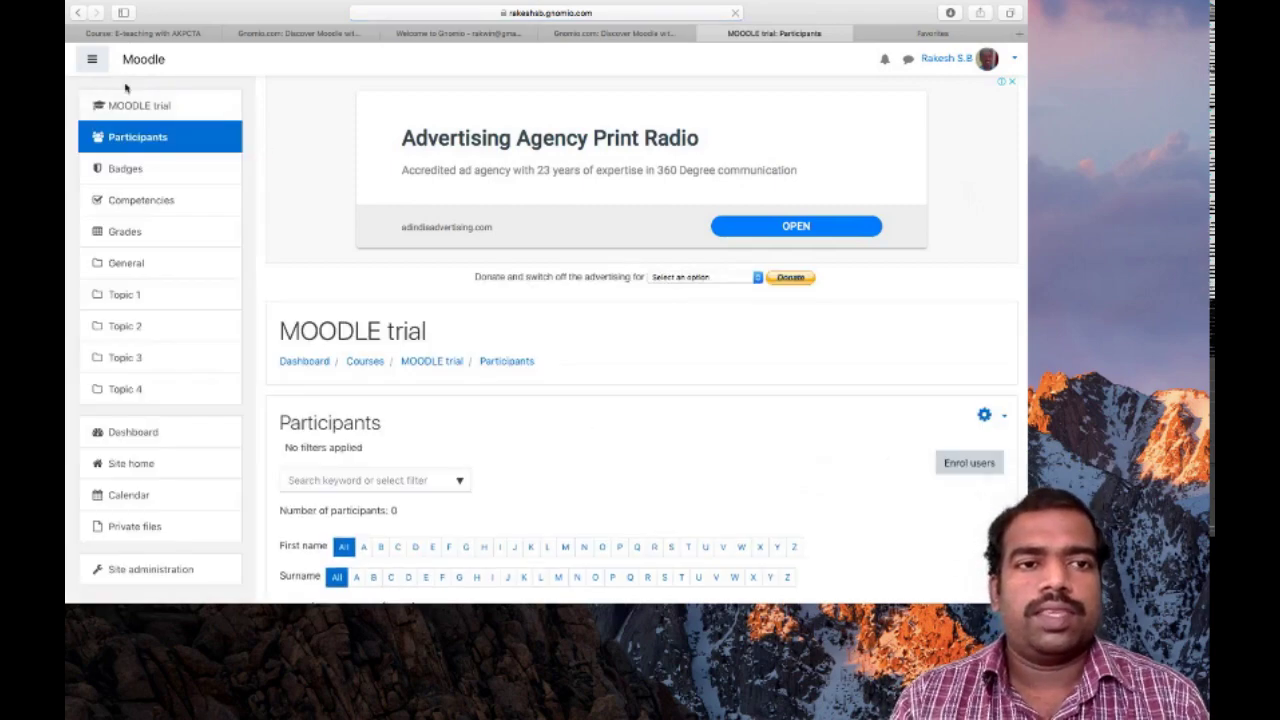
Step: View the MOODLE trial course page, end the welcome tour, and return to Site home
left_click(120, 106)
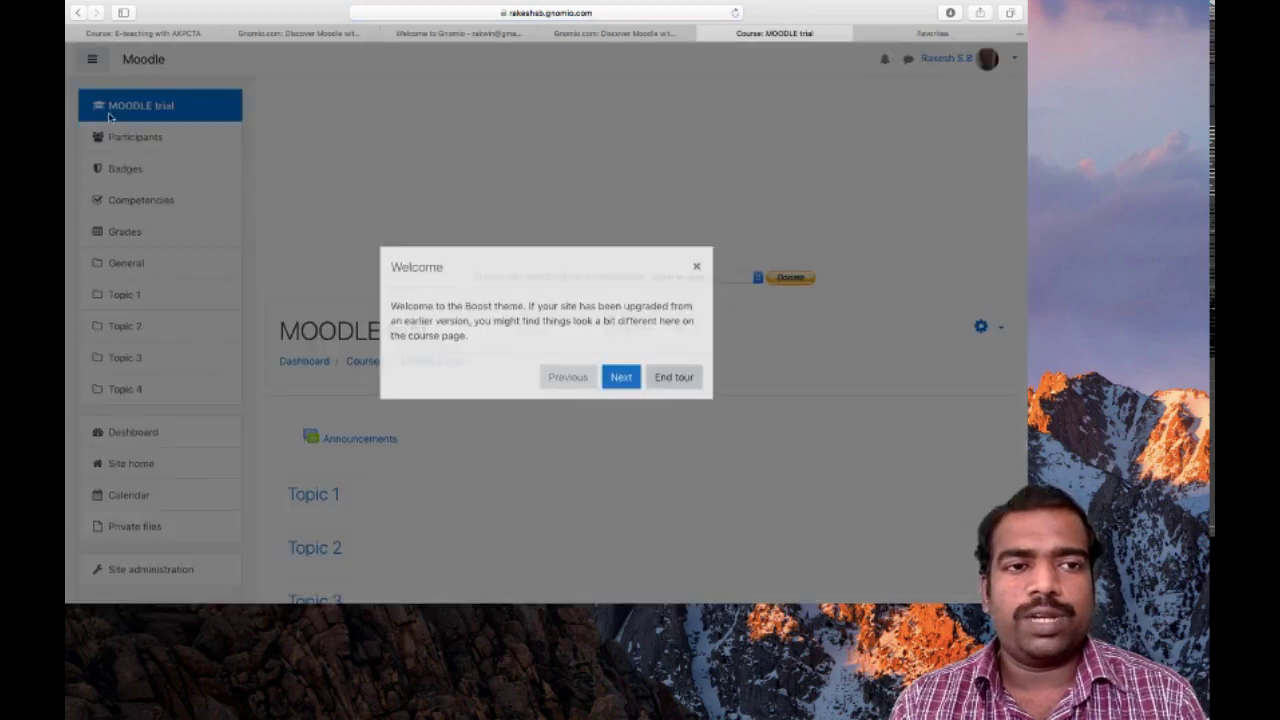
left_click(678, 382)
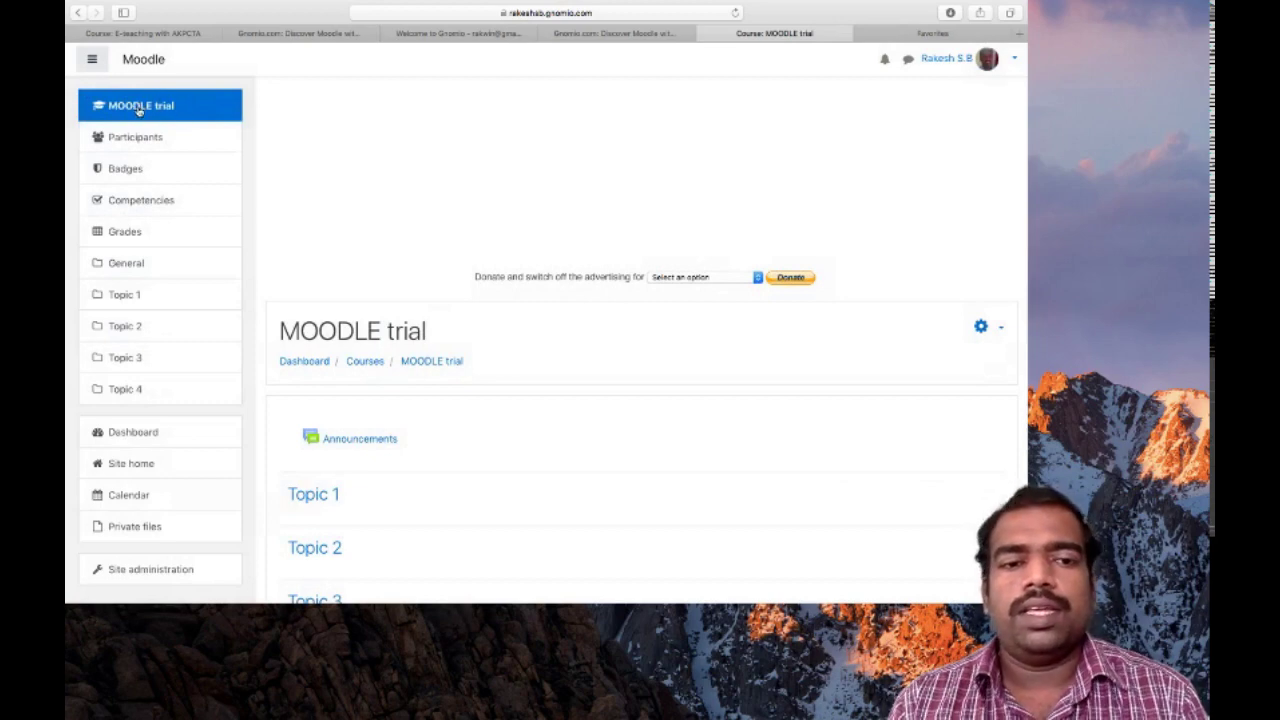
scroll(443, 323, "down", 3)
scroll(445, 323, "up", 2)
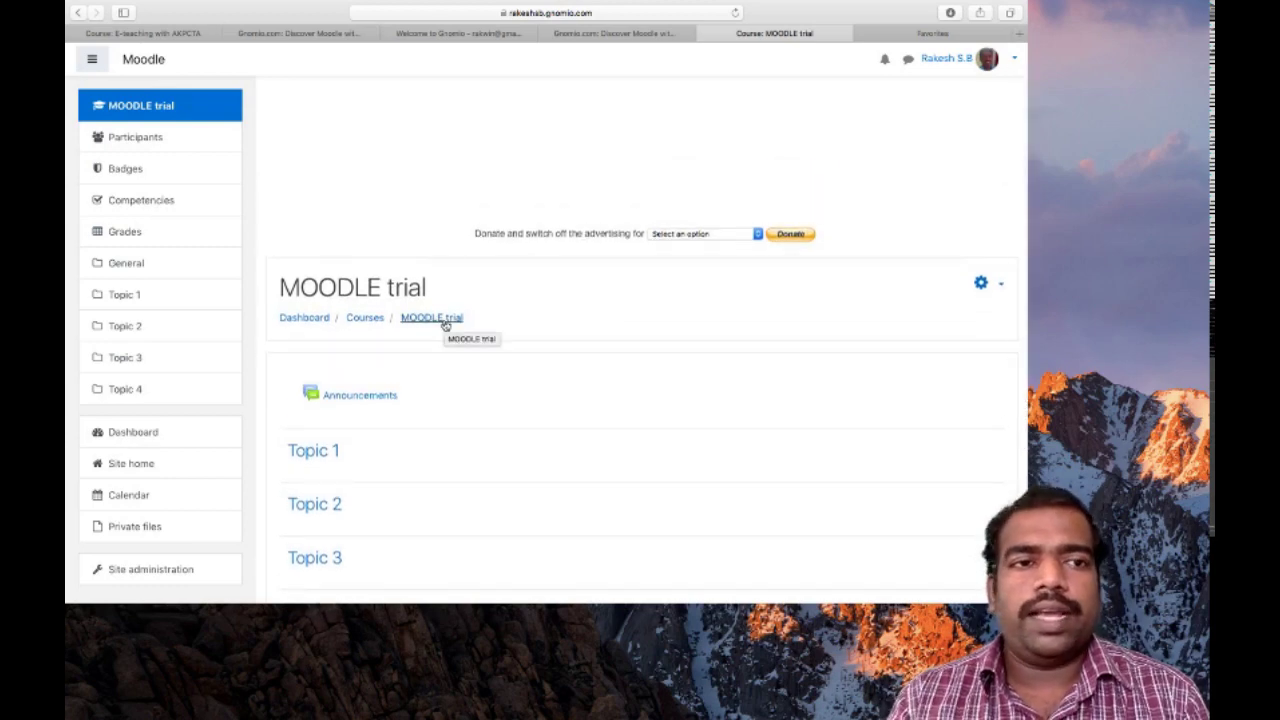
left_click(148, 466)
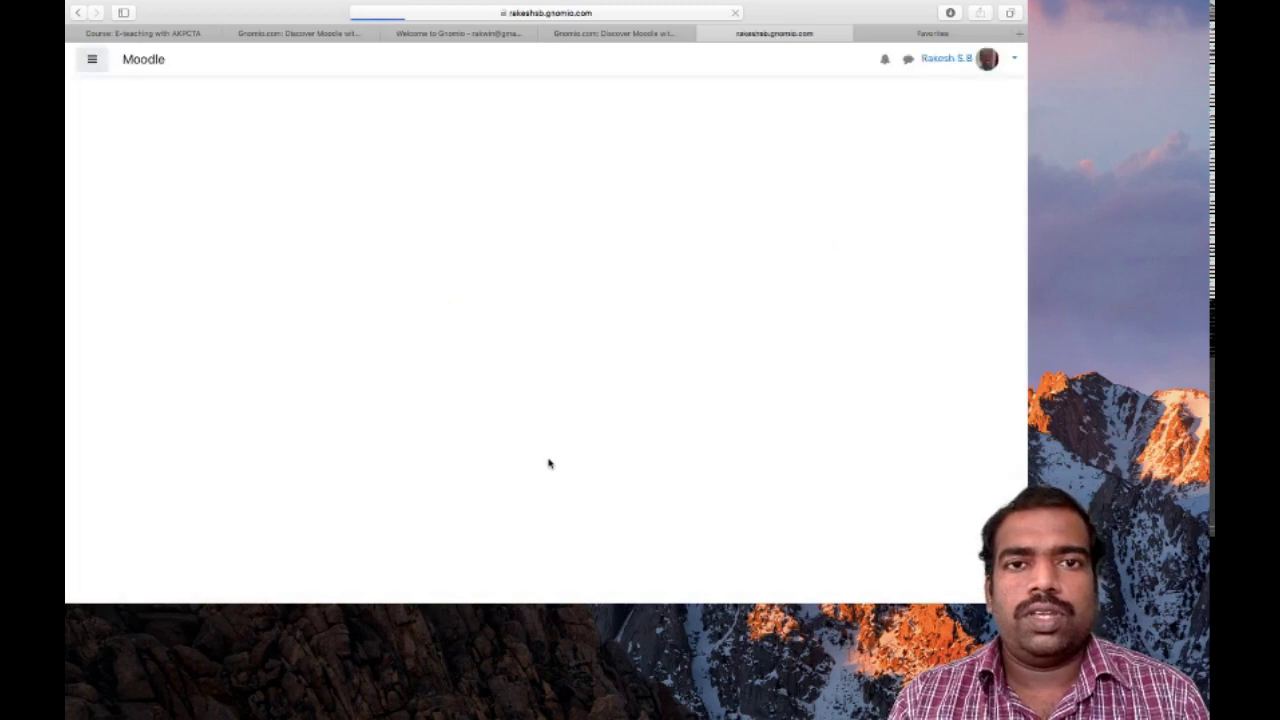
Step: Find MOODLE trial under Available courses on the site home and open it
scroll(548, 463, "down", 5)
scroll(548, 463, "down", 3)
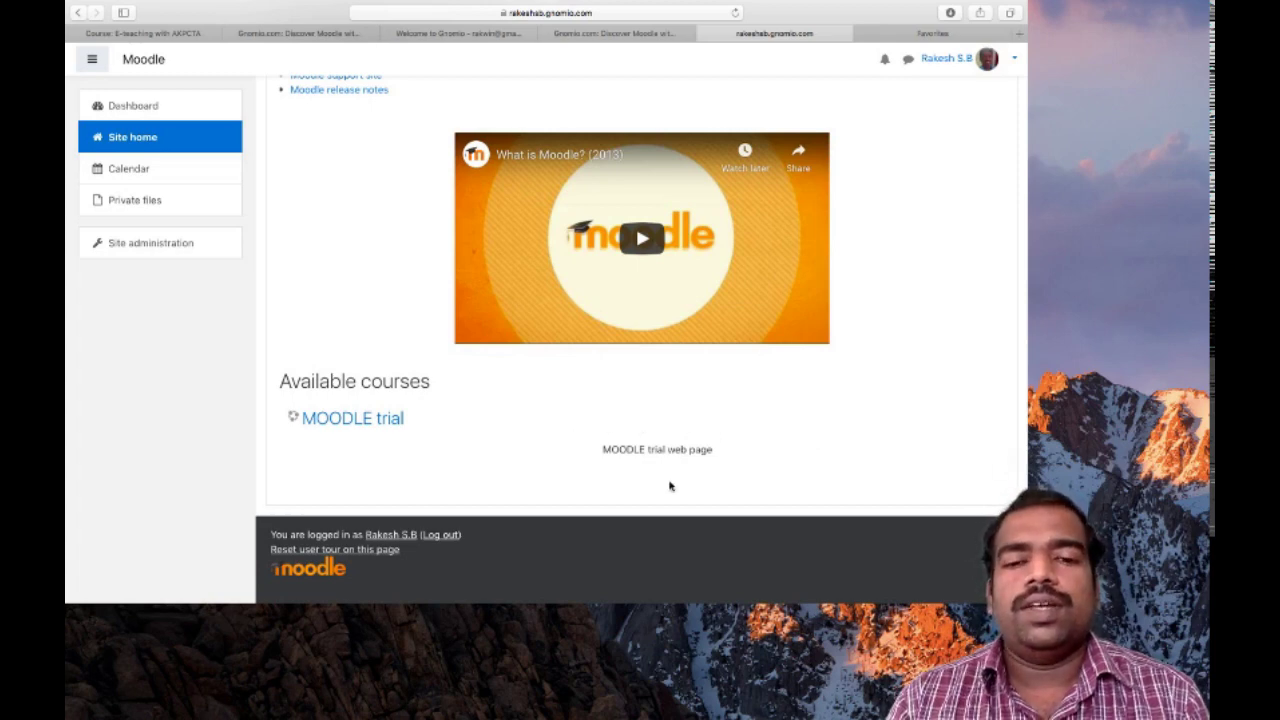
left_click(348, 427)
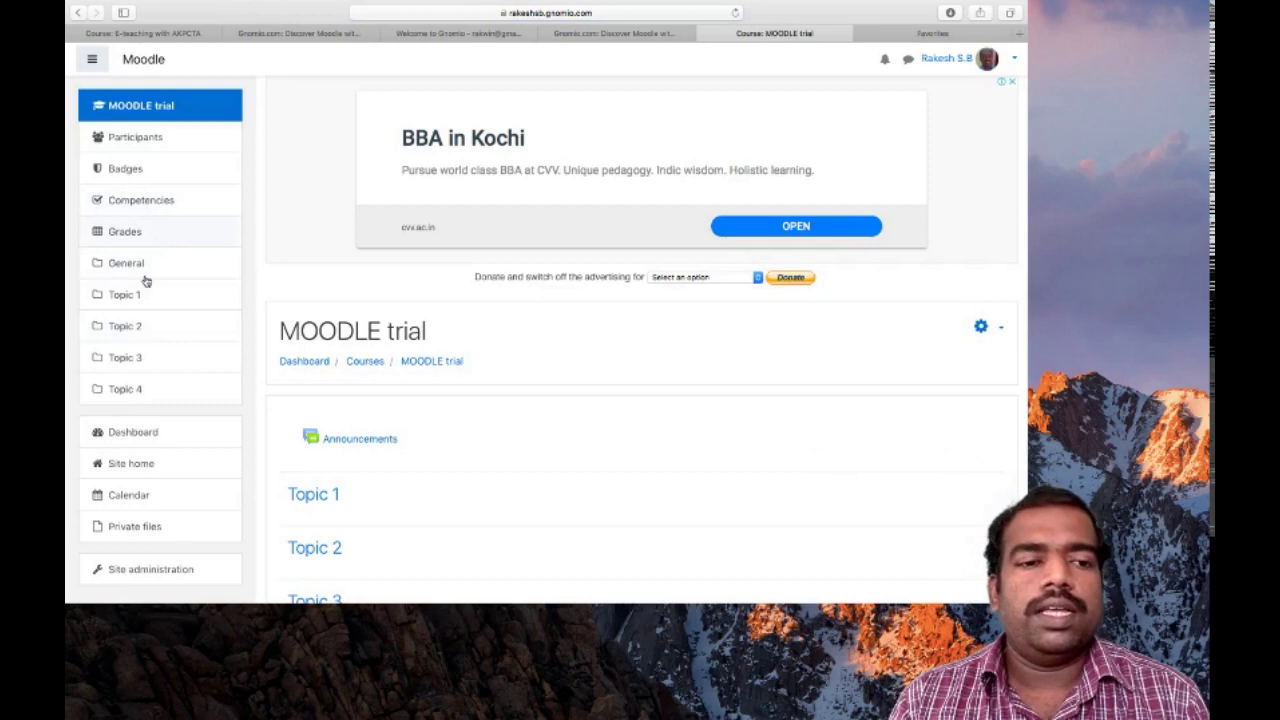
left_click(128, 465)
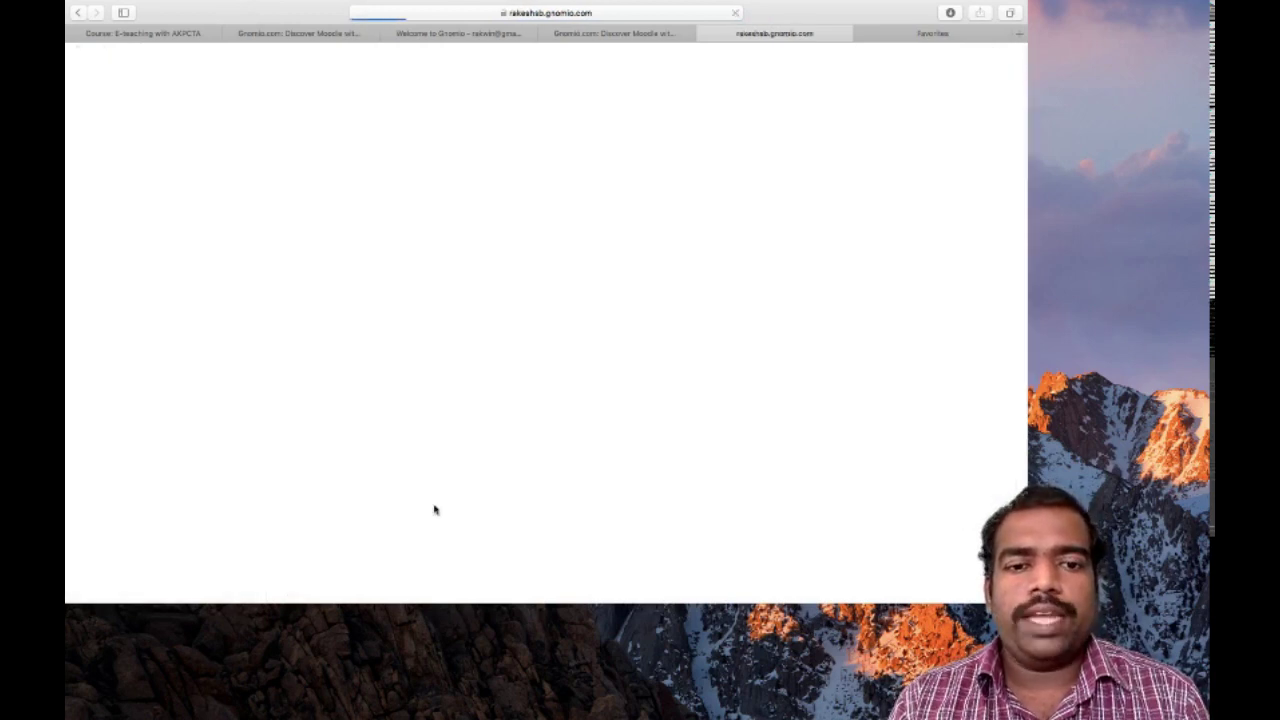
scroll(434, 509, "down", 5)
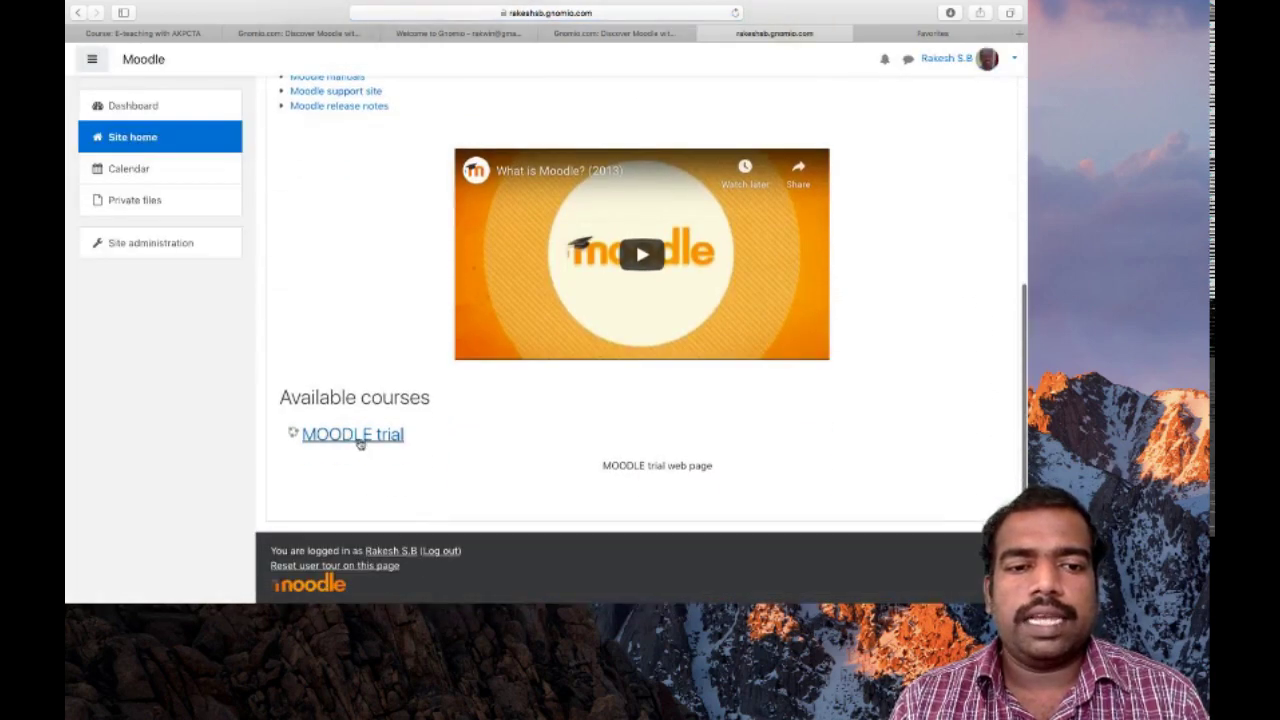
left_click(357, 437)
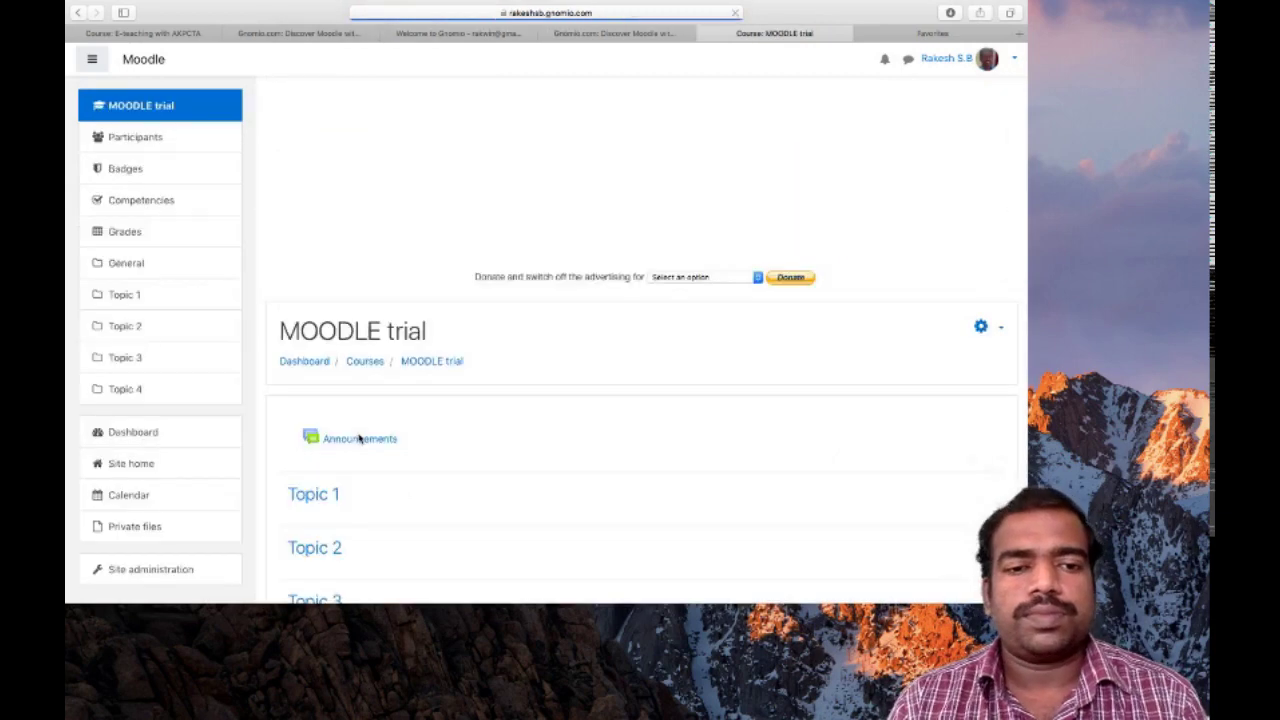
scroll(357, 437, "down", 3)
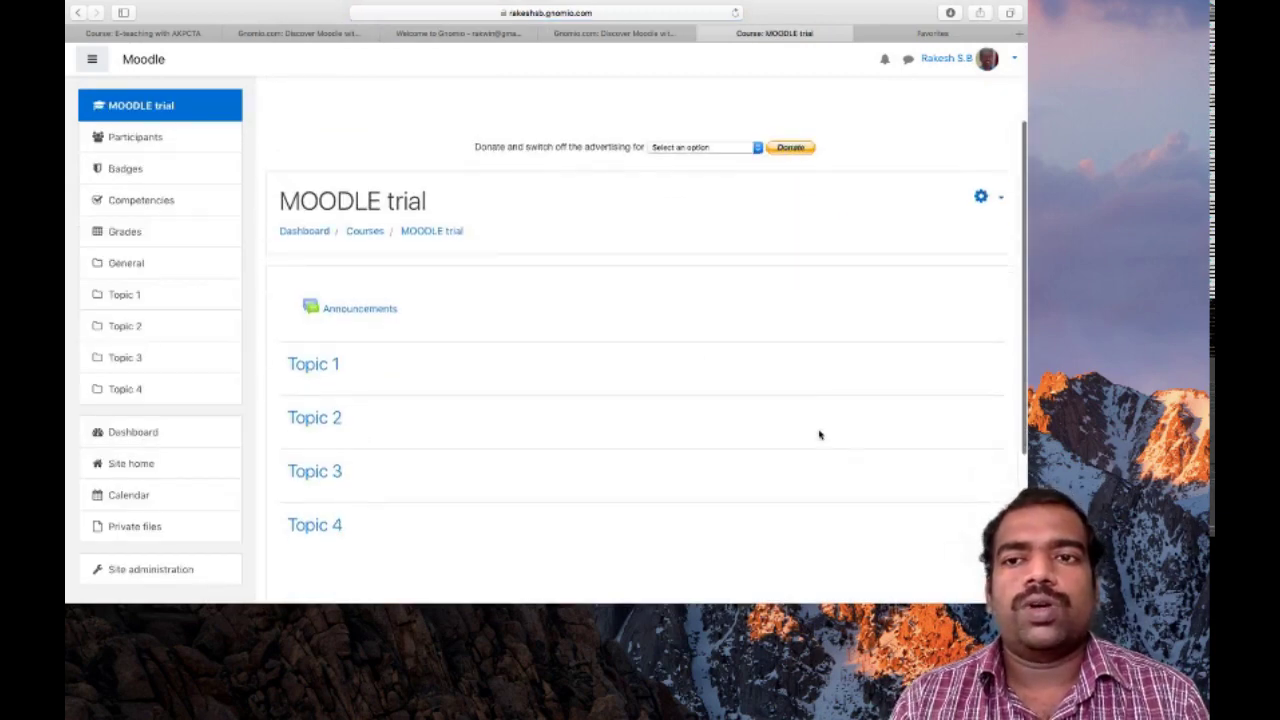